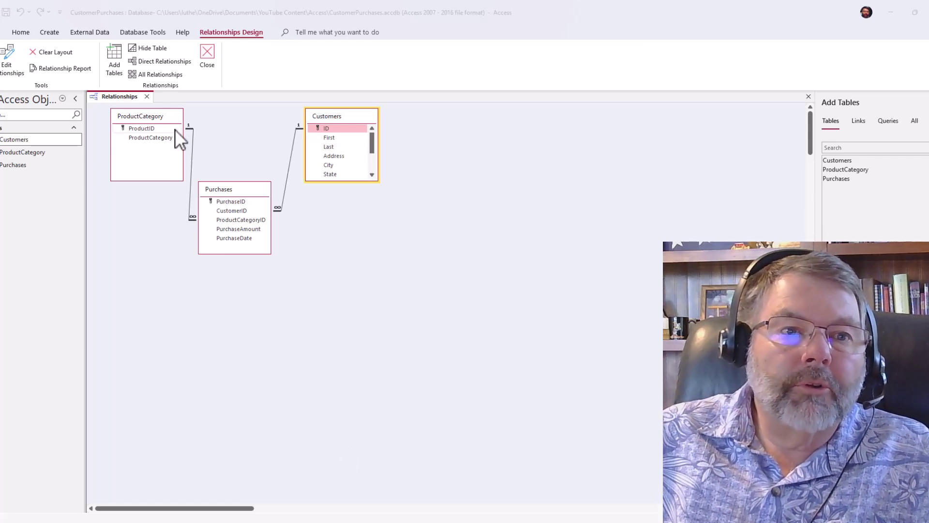
Step: Close the relationships layout and review the records in the Purchases and ProductCategory tables, leaving both tables closed
{"action": "left_click", "coordinate": [147, 96]}
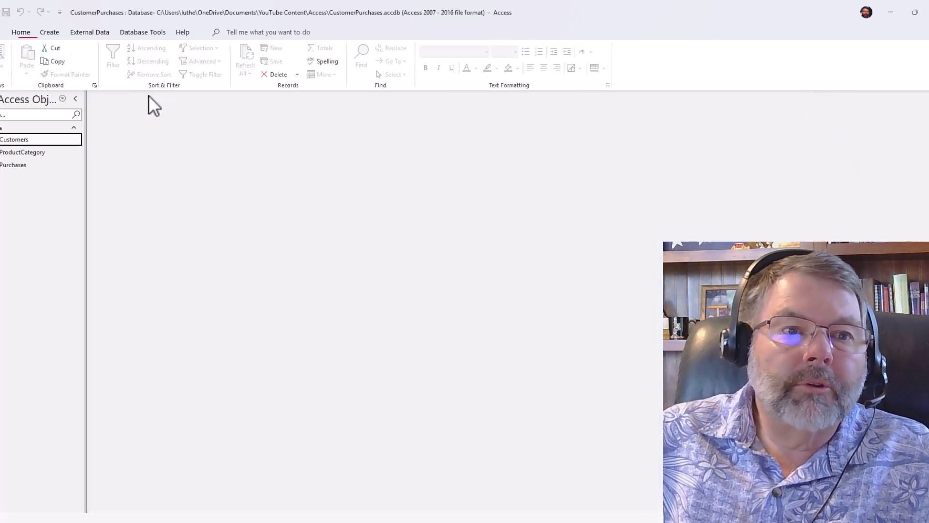
{"action": "double_click", "coordinate": [39, 170]}
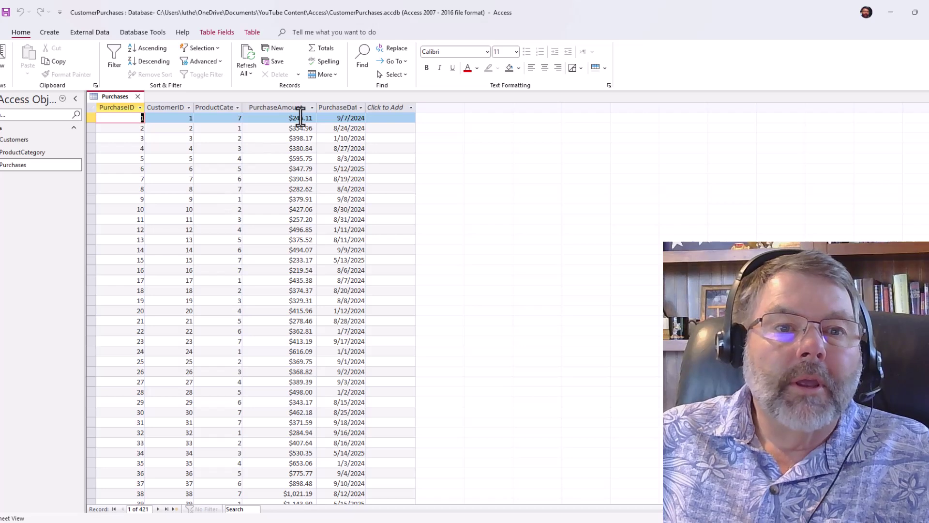
{"action": "left_click", "coordinate": [298, 119]}
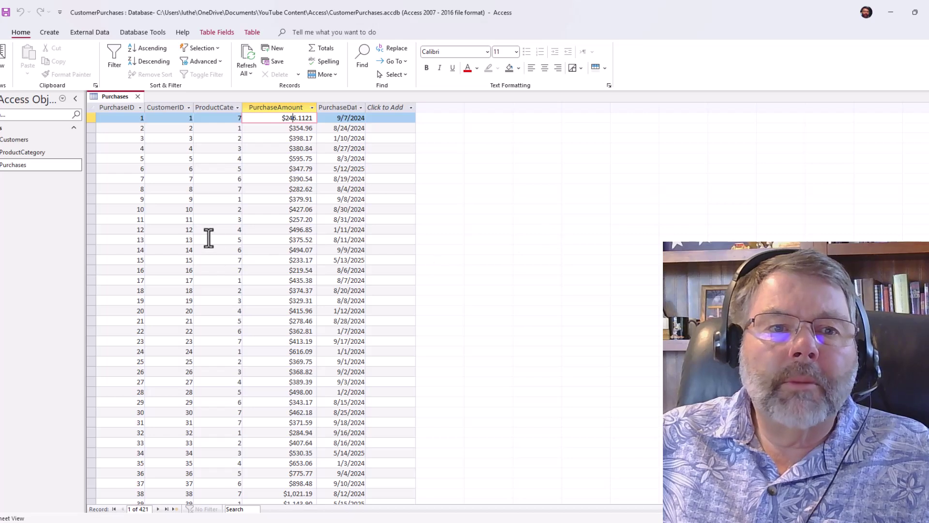
{"action": "double_click", "coordinate": [23, 153]}
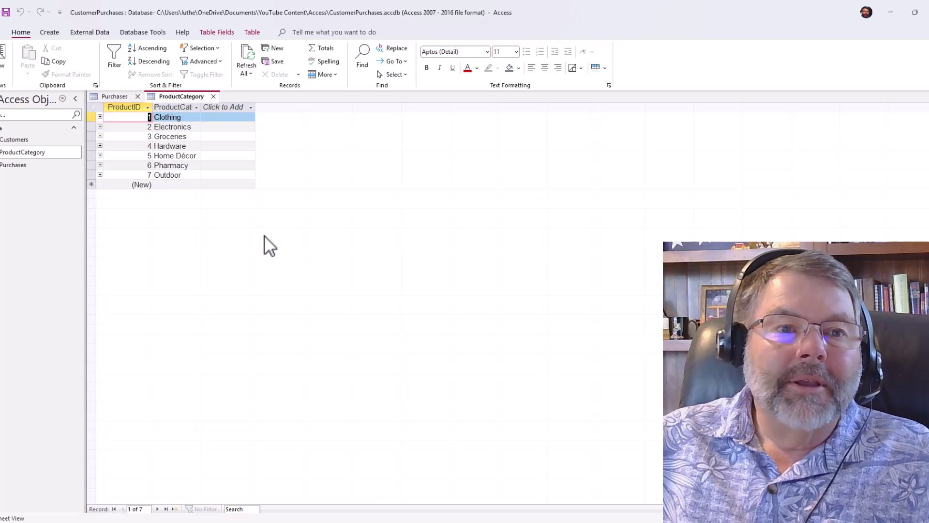
{"action": "left_click", "coordinate": [214, 96]}
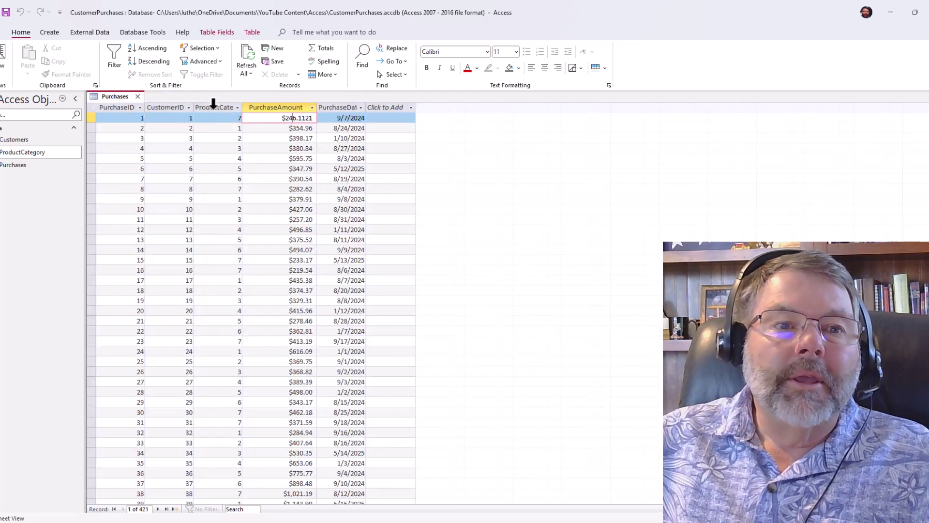
{"action": "left_click", "coordinate": [137, 96]}
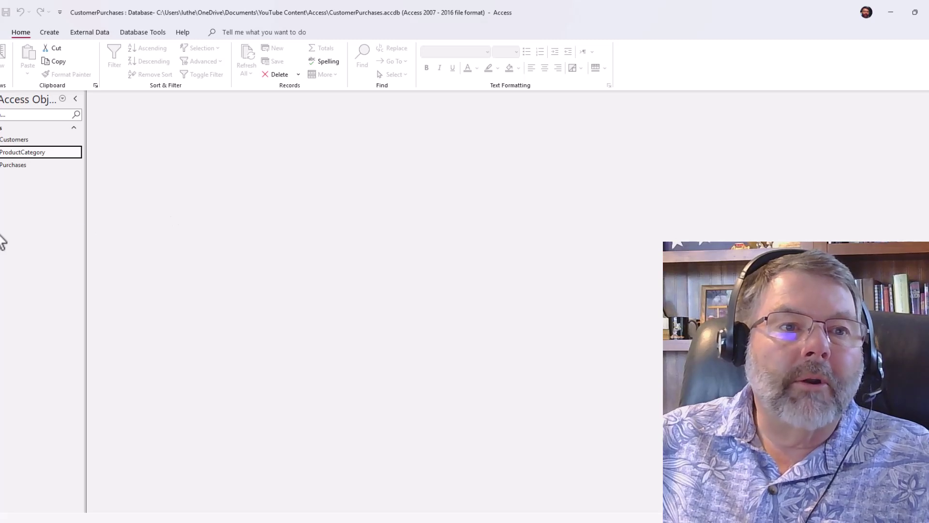
Step: Create a new query in Design view with the ProductCategory and Purchases tables, and space the two tables apart
{"action": "left_click", "coordinate": [49, 32]}
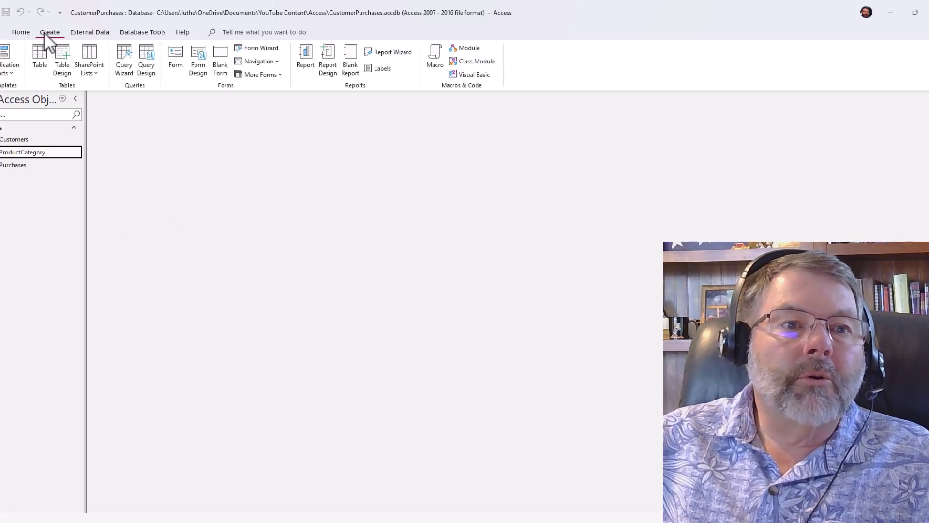
{"action": "left_click", "coordinate": [146, 57]}
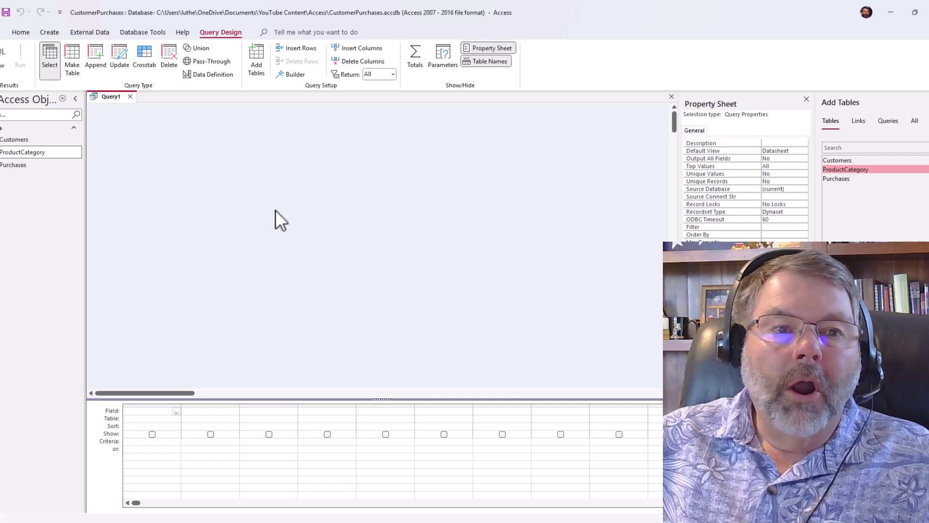
{"action": "double_click", "coordinate": [844, 169]}
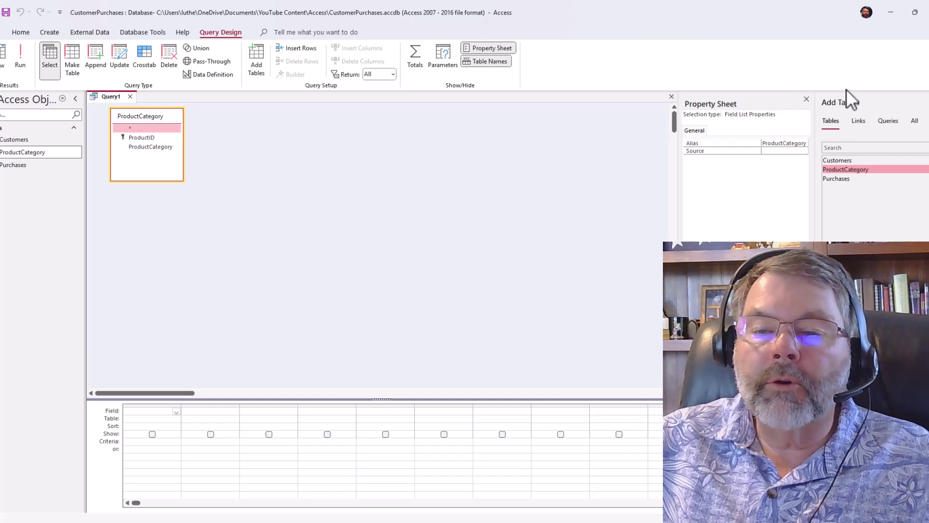
{"action": "double_click", "coordinate": [843, 179]}
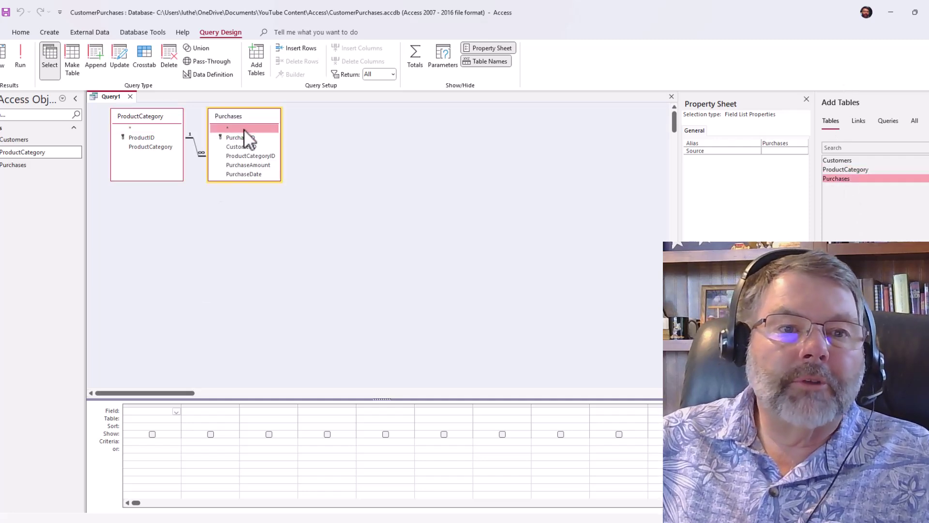
{"action": "left_click_drag", "start_coordinate": [244, 116], "coordinate": [290, 133]}
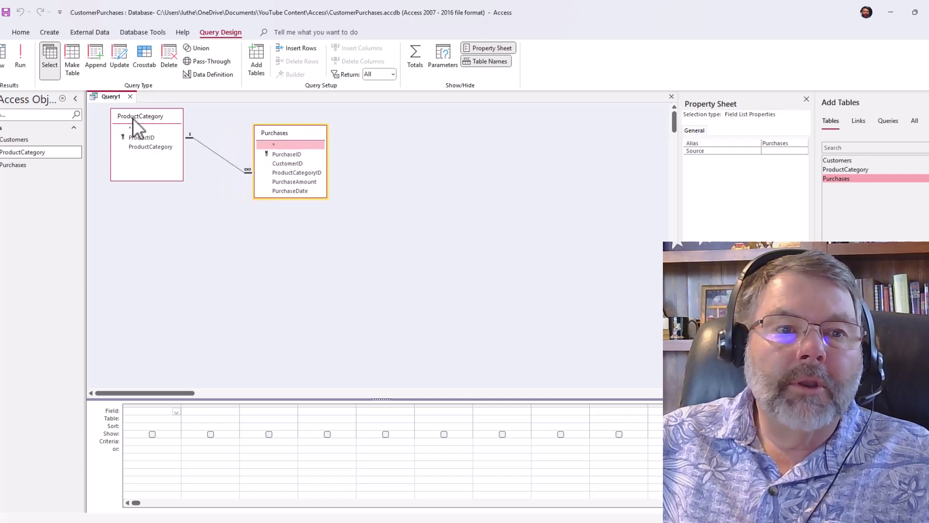
{"action": "left_click_drag", "start_coordinate": [133, 118], "coordinate": [122, 136]}
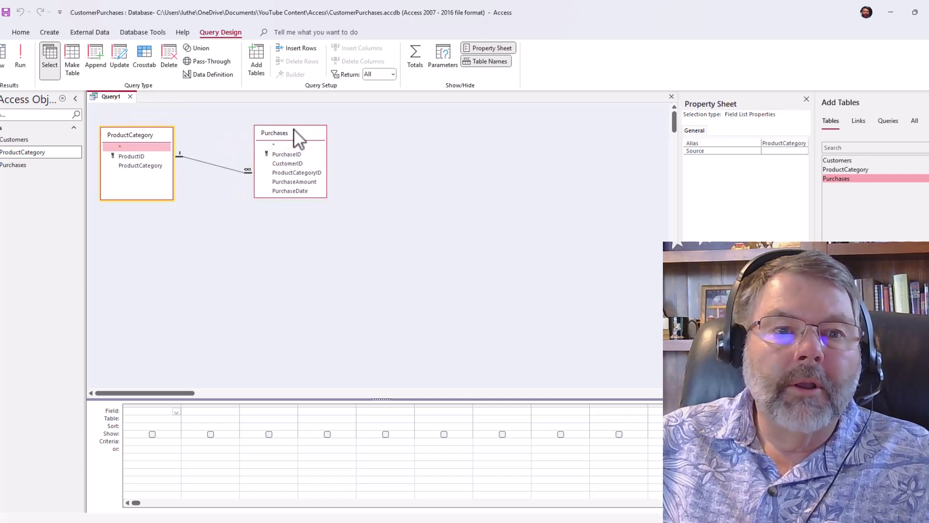
{"action": "left_click_drag", "start_coordinate": [293, 129], "coordinate": [296, 119]}
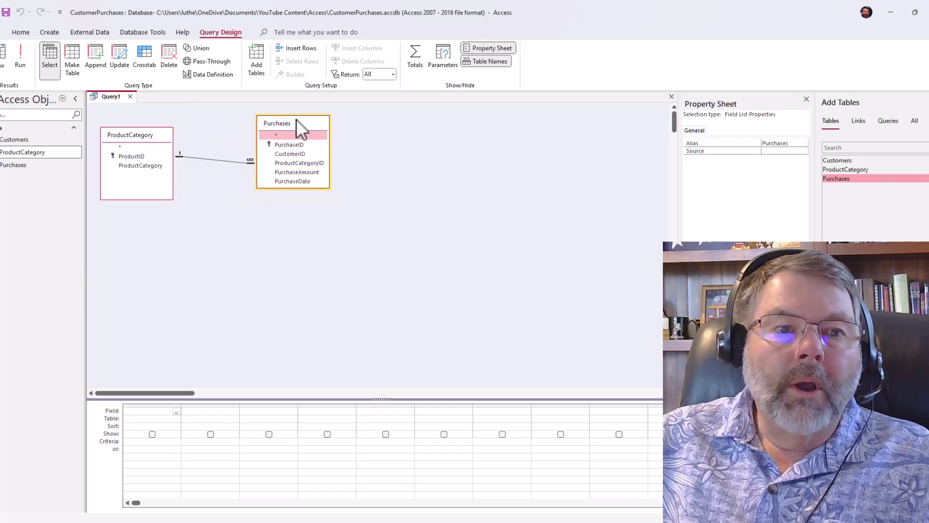
Step: Add the ProductCategory field to the query, hide the property sheet, and view the results as a datasheet
{"action": "double_click", "coordinate": [135, 167]}
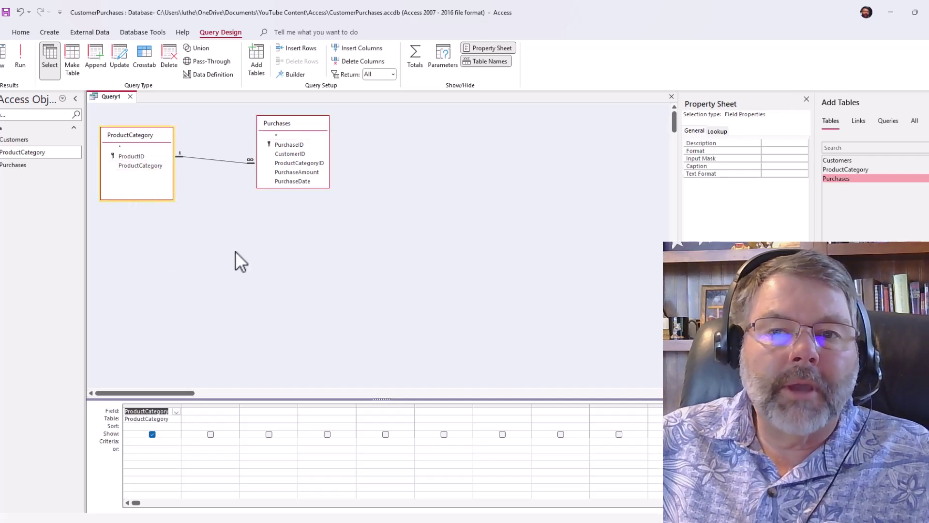
{"action": "left_click", "coordinate": [806, 99]}
{"action": "left_click", "coordinate": [5, 58]}
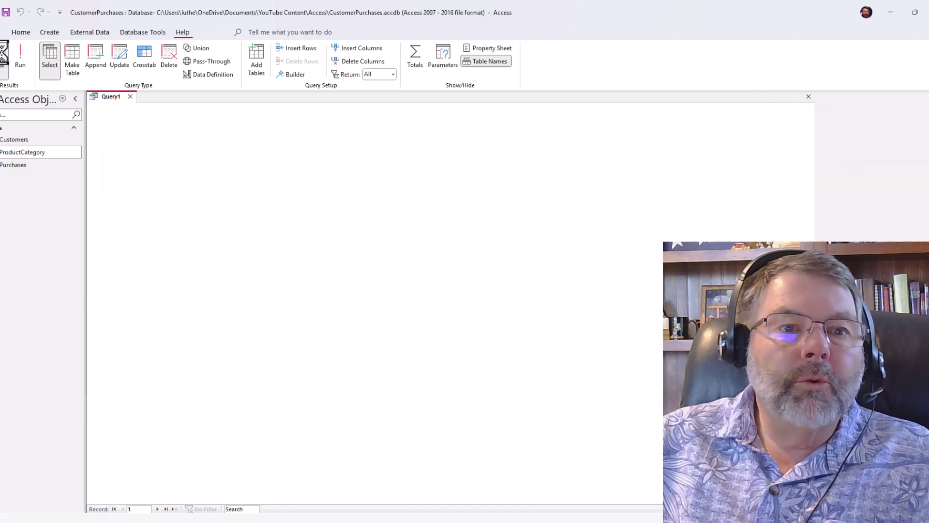
{"action": "scroll", "coordinate": [208, 234], "scroll_direction": "down", "scroll_amount": 10}
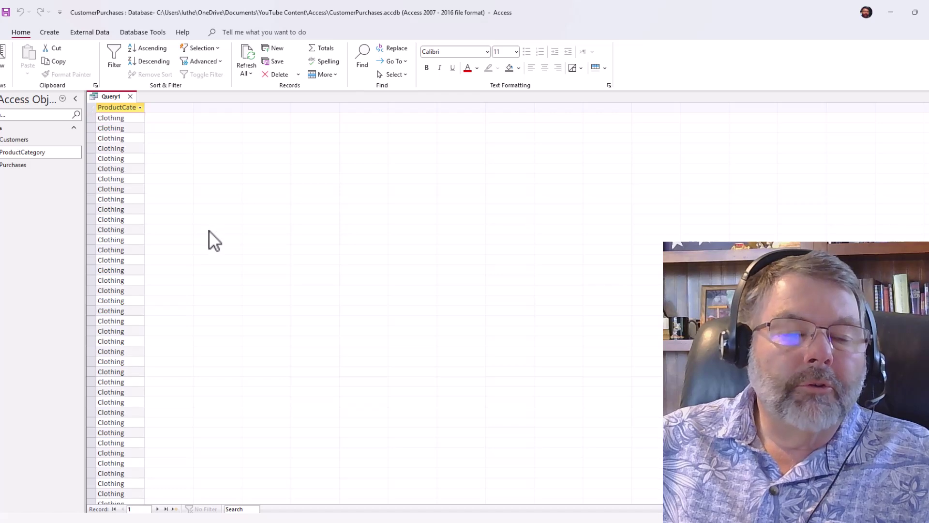
{"action": "scroll", "coordinate": [228, 266], "scroll_direction": "down", "scroll_amount": 20}
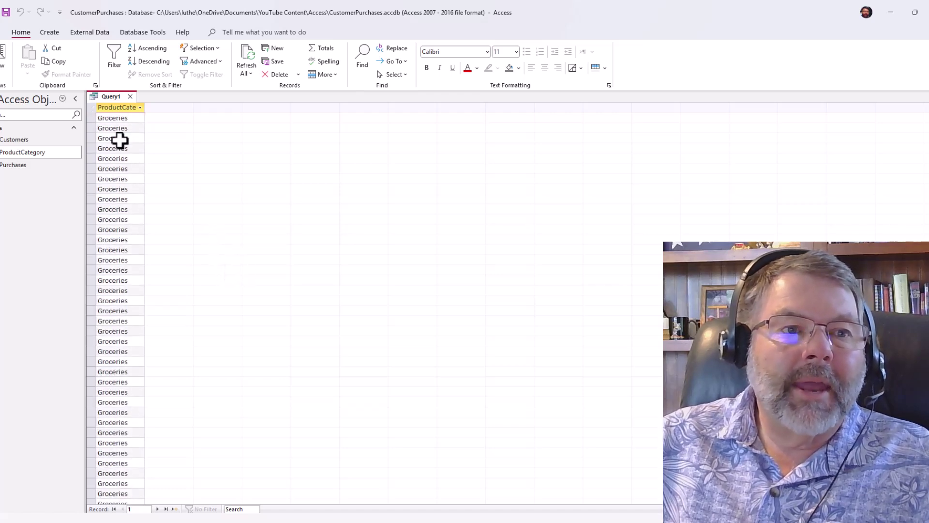
Step: Return to the query design, make the Purchases table box slightly taller, and add its PurchaseAmount field, checking the datasheet results
{"action": "left_click", "coordinate": [3, 57]}
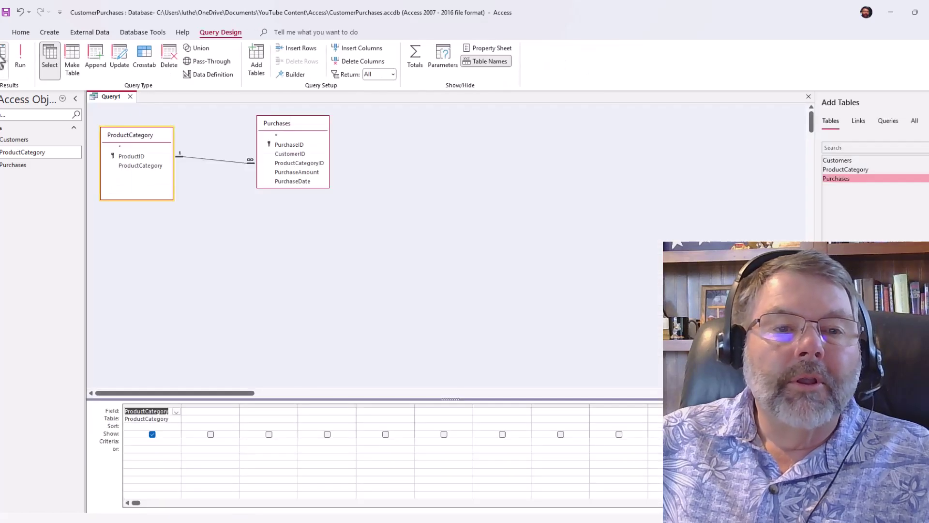
{"action": "mouse_move", "coordinate": [306, 116]}
{"action": "left_mouse_down"}
{"action": "mouse_move", "coordinate": [311, 146]}
{"action": "mouse_move", "coordinate": [295, 145]}
{"action": "mouse_move", "coordinate": [296, 111]}
{"action": "left_mouse_up"}
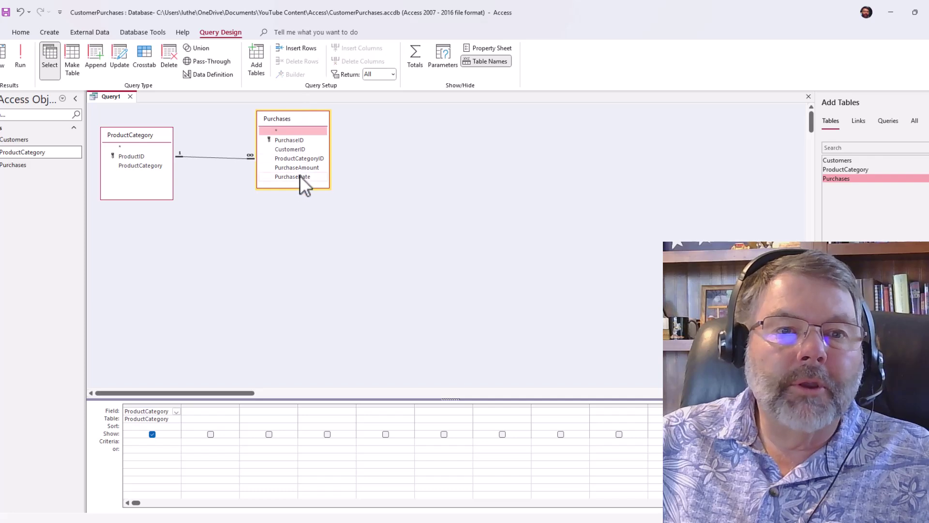
{"action": "left_click_drag", "start_coordinate": [295, 188], "coordinate": [295, 193]}
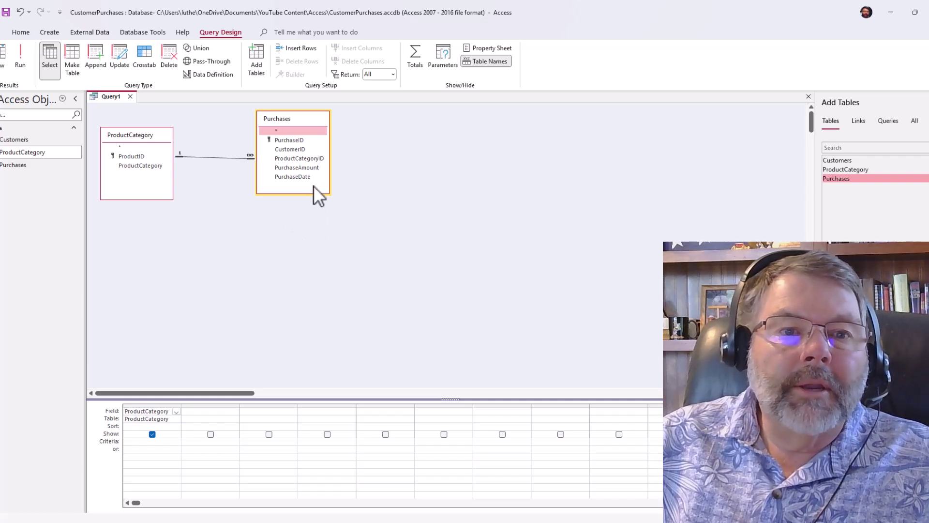
{"action": "double_click", "coordinate": [303, 167]}
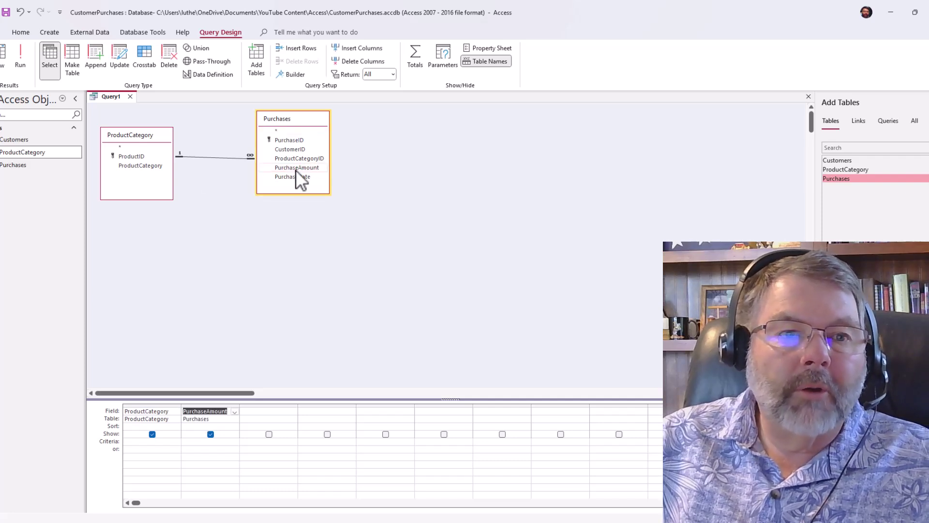
{"action": "left_click", "coordinate": [4, 61]}
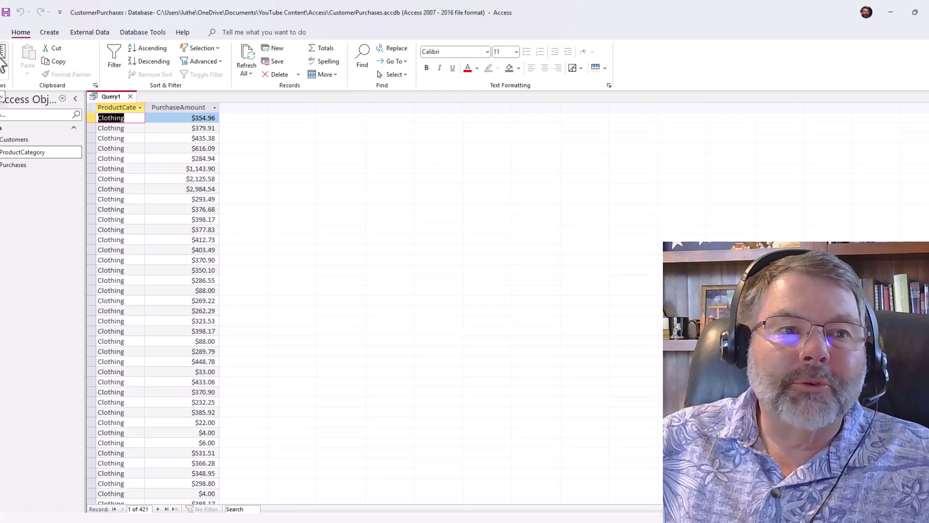
Step: Turn on totals in the query design, set PurchaseAmount to Sum grouped by ProductCategory, and view the datasheet results
{"action": "left_click", "coordinate": [3, 57]}
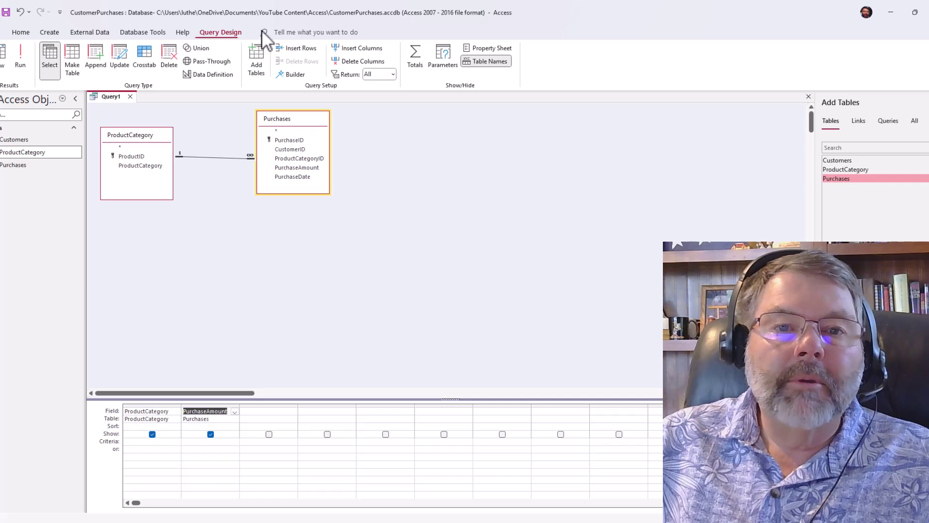
{"action": "left_click", "coordinate": [417, 59]}
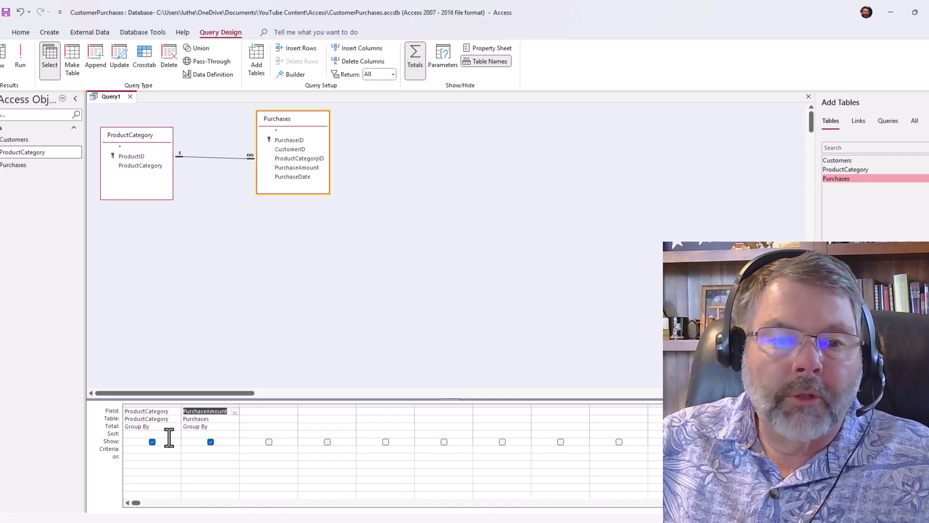
{"action": "left_click", "coordinate": [227, 425]}
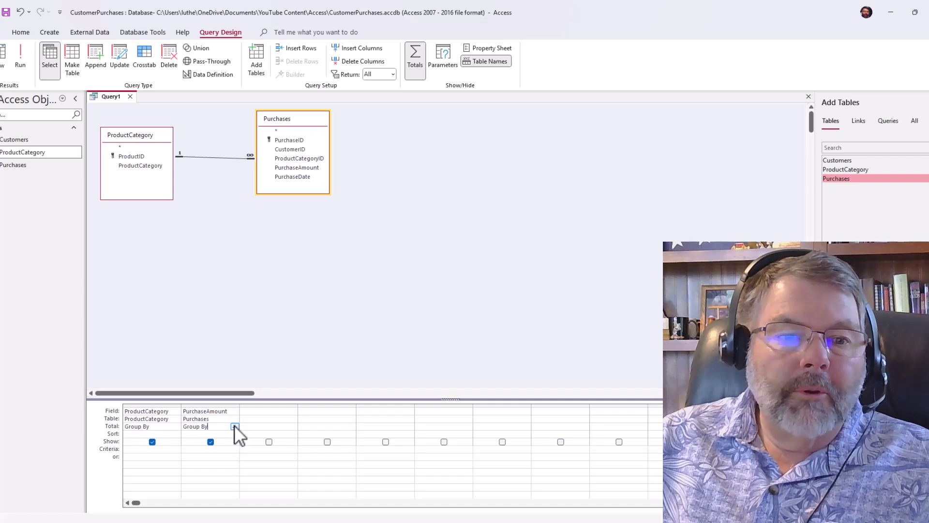
{"action": "left_click", "coordinate": [234, 426]}
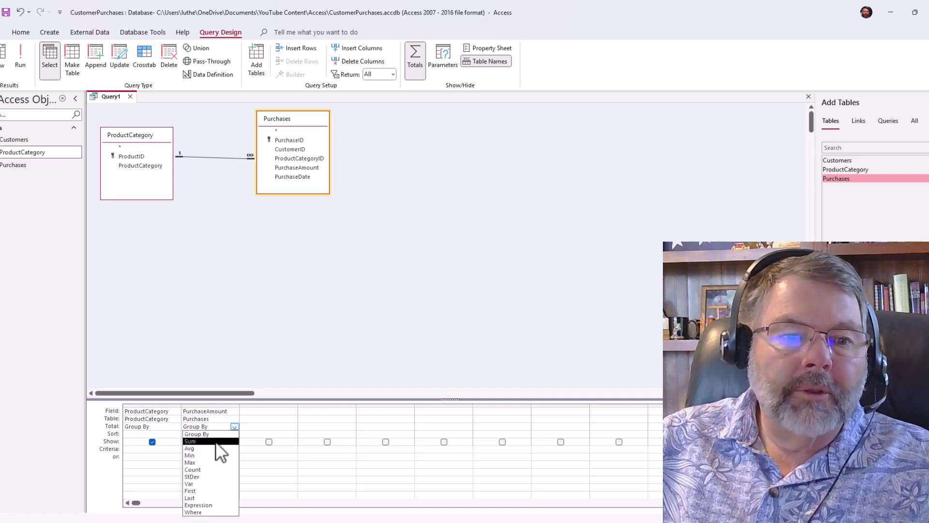
{"action": "left_click", "coordinate": [216, 439]}
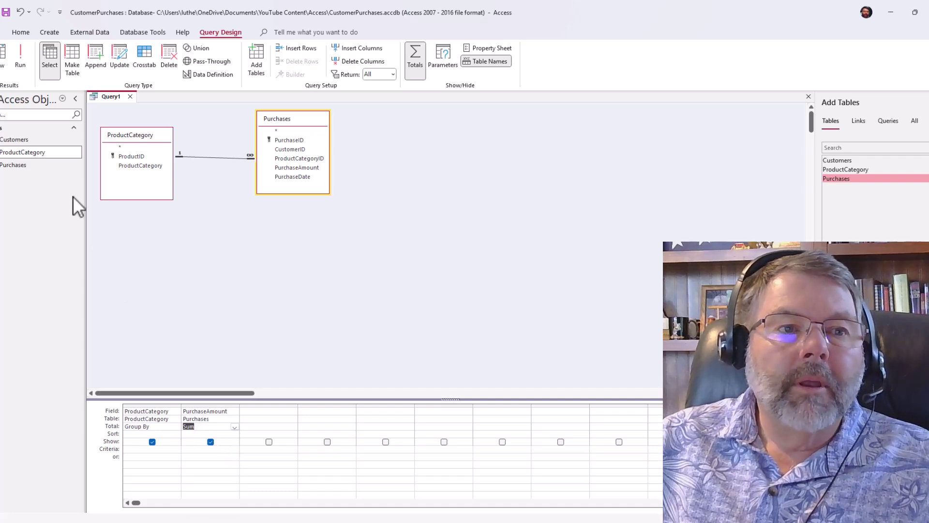
{"action": "left_click", "coordinate": [3, 56]}
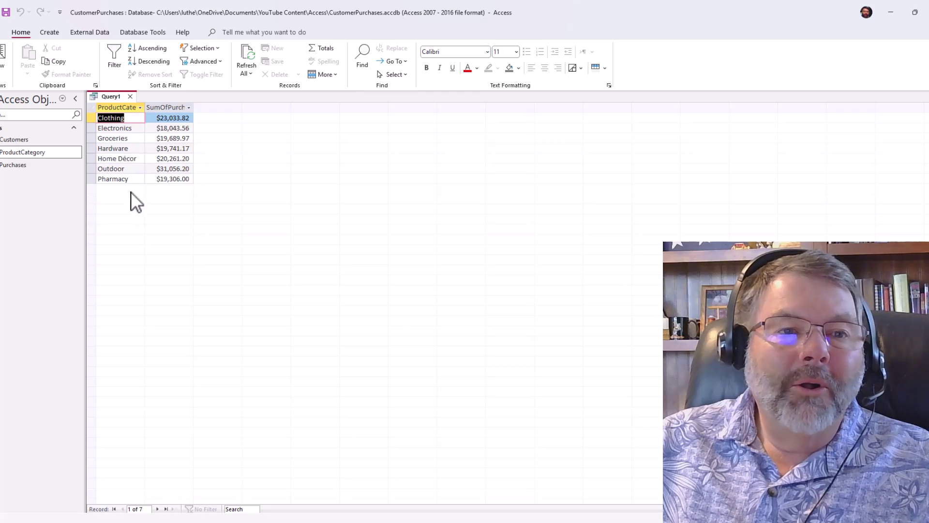
{"action": "left_click", "coordinate": [145, 107]}
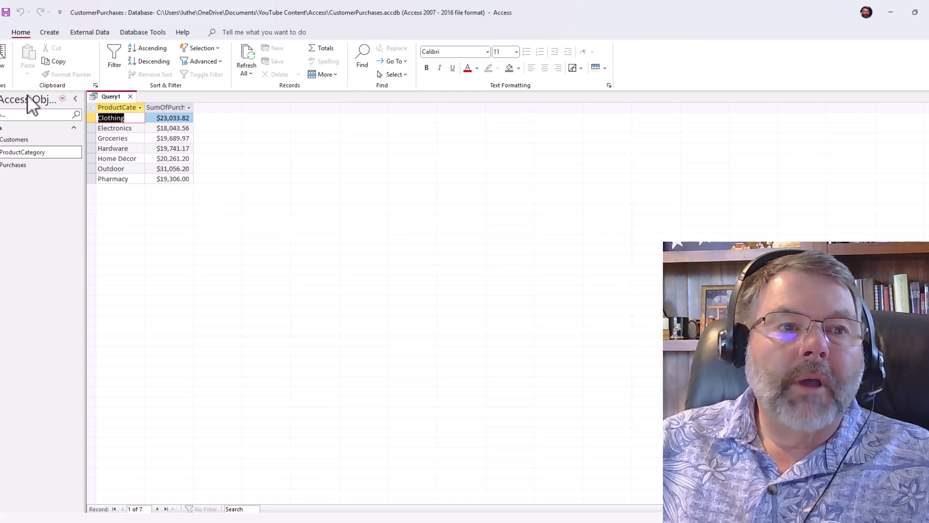
Step: Add PurchaseAmount to the query design a second time with its total set to Avg, and run the query
{"action": "left_click", "coordinate": [3, 67]}
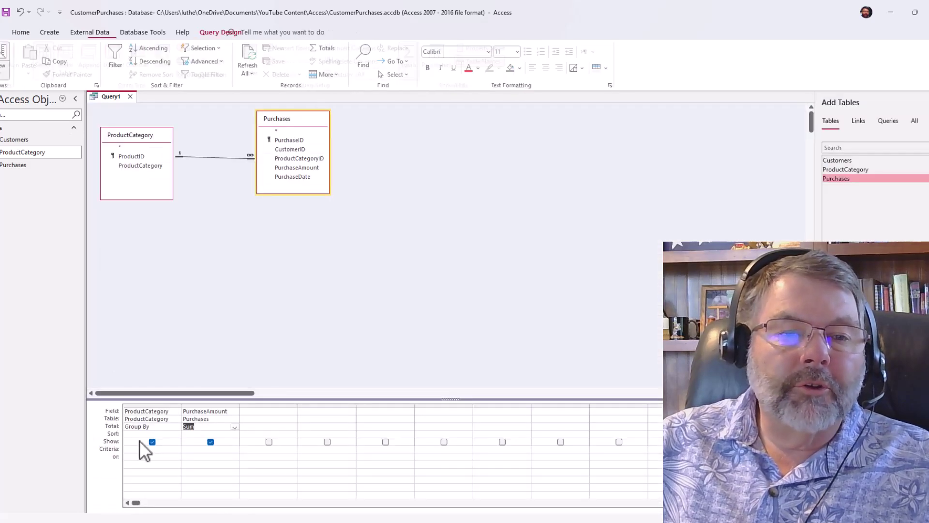
{"action": "double_click", "coordinate": [292, 168]}
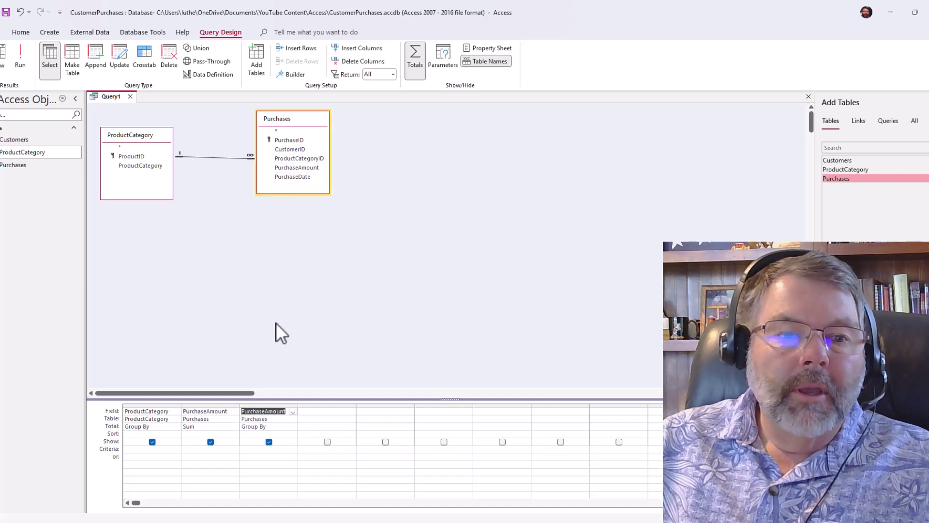
{"action": "left_click", "coordinate": [273, 426]}
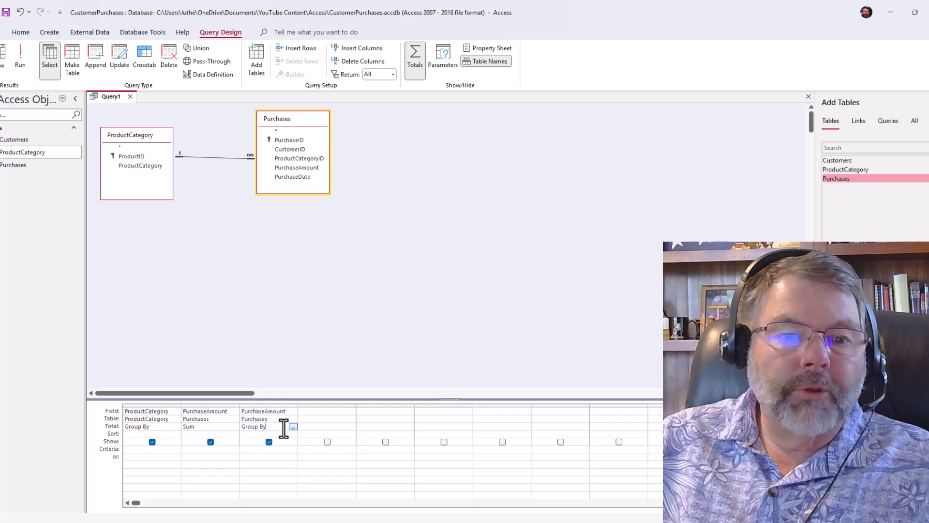
{"action": "left_click", "coordinate": [293, 426]}
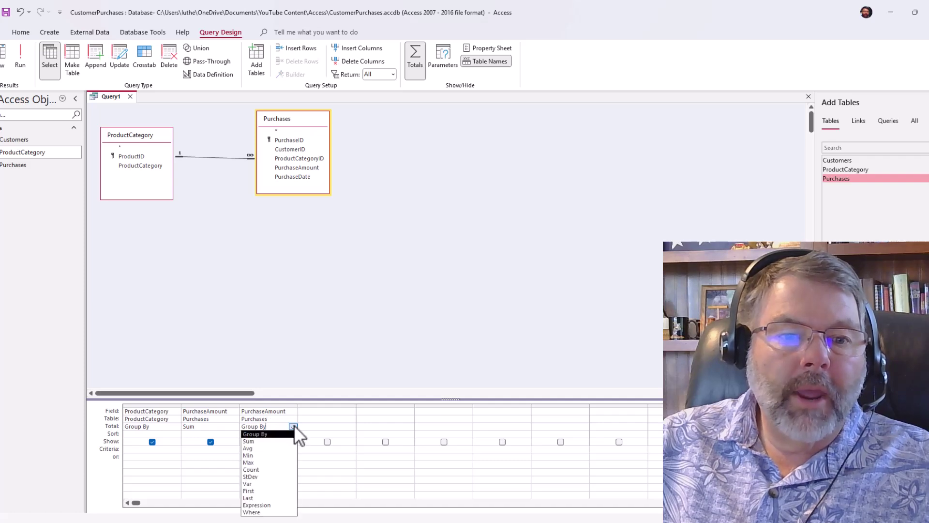
{"action": "left_click", "coordinate": [280, 448]}
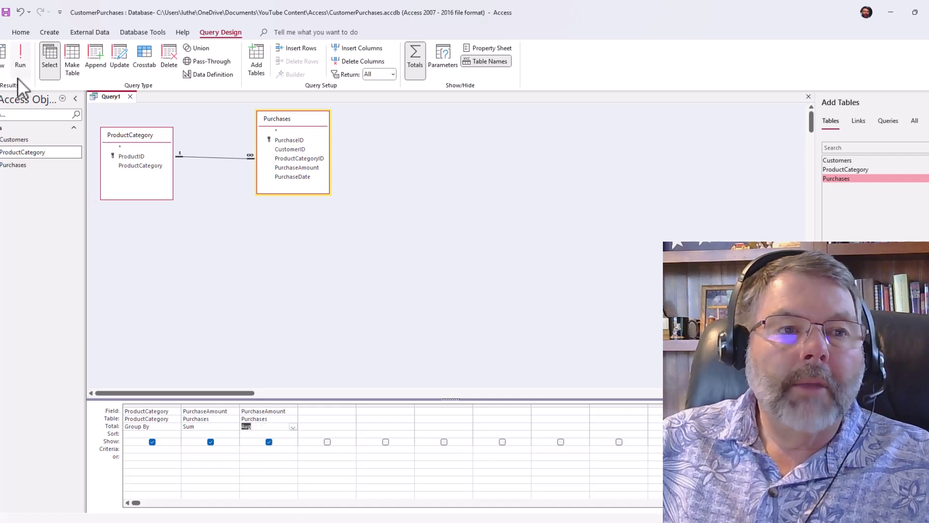
{"action": "left_click", "coordinate": [18, 58]}
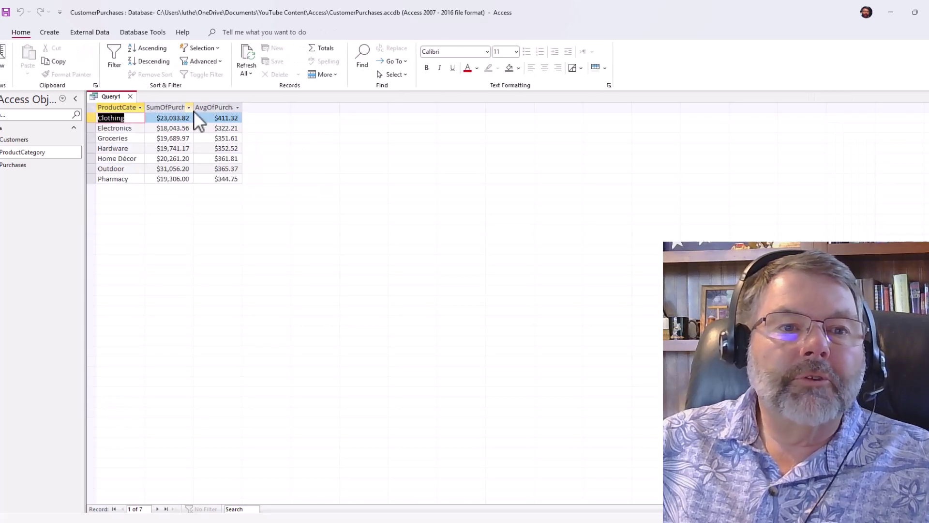
Step: Widen the datasheet's purchase amount sum column slightly and return to the query design
{"action": "left_click_drag", "start_coordinate": [194, 107], "coordinate": [198, 107]}
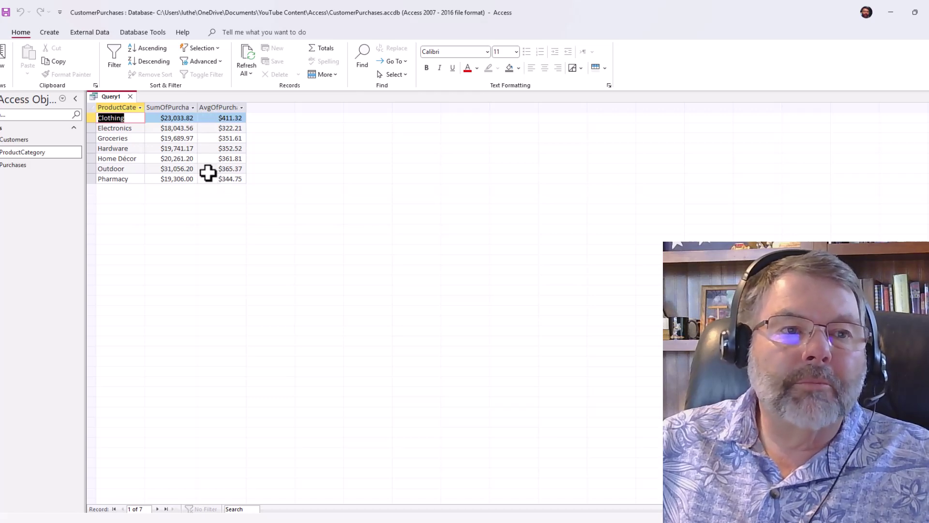
{"action": "left_click", "coordinate": [4, 59]}
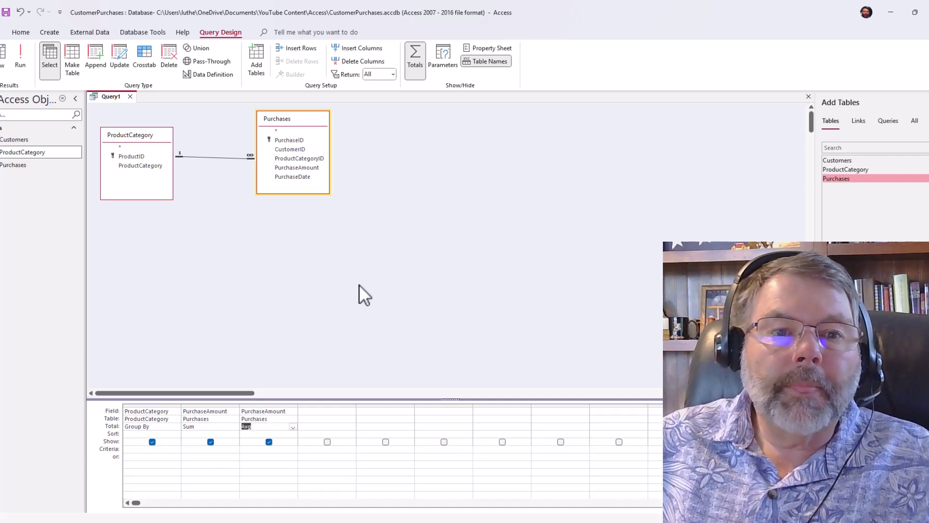
{"action": "double_click", "coordinate": [278, 177]}
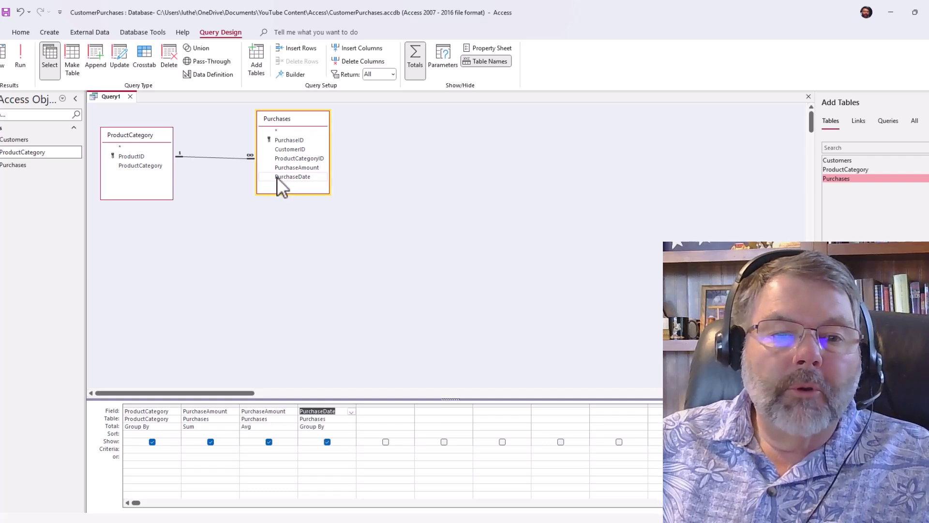
{"action": "left_click", "coordinate": [322, 404]}
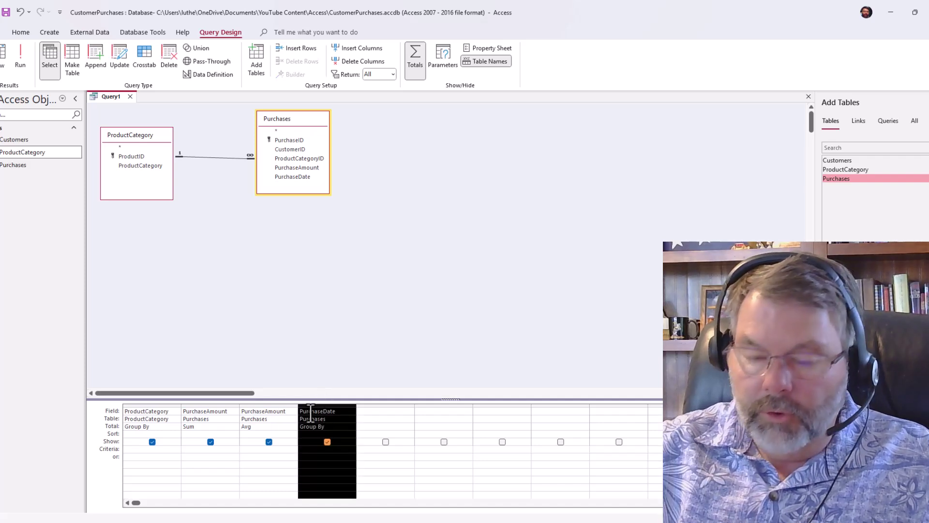
{"action": "key", "text": "Delete"}
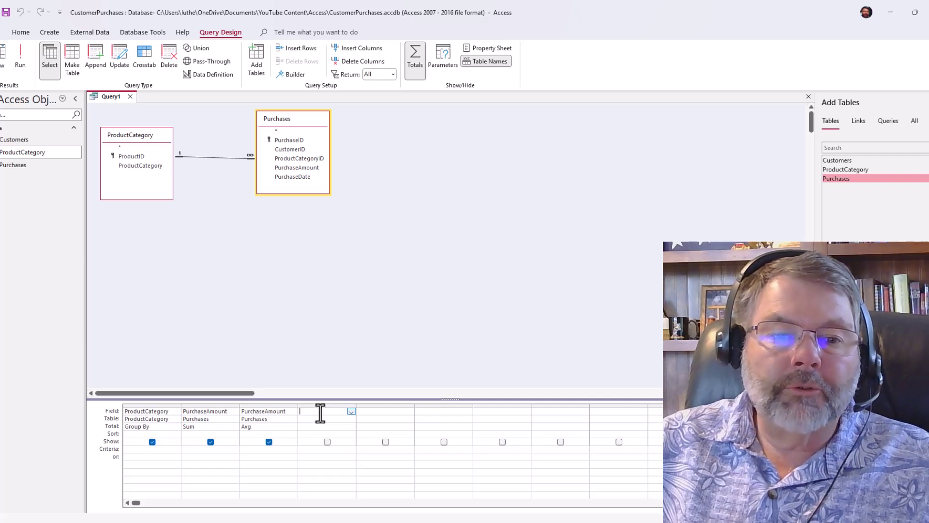
Step: Start an expression in the first empty query column with the Expression Builder and insert the built-in Date/Time function Year
{"action": "right_click", "coordinate": [320, 411]}
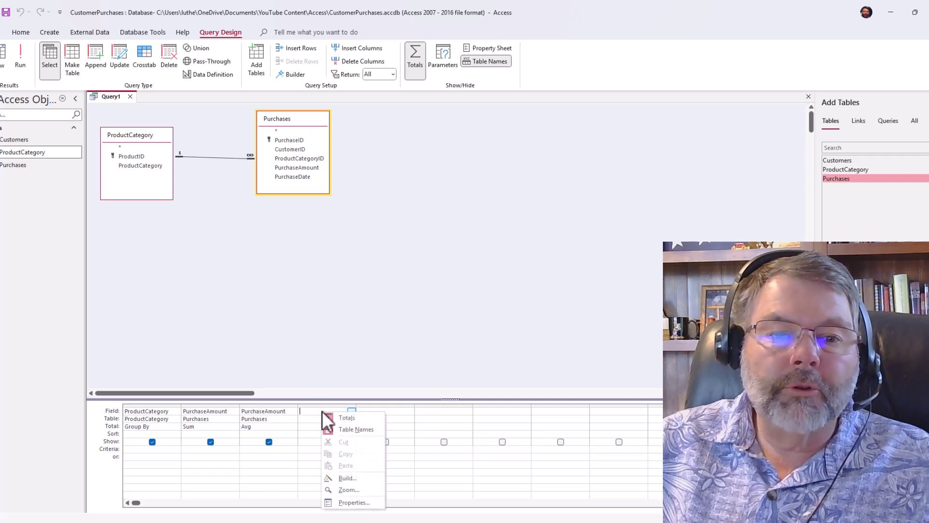
{"action": "left_click", "coordinate": [341, 477]}
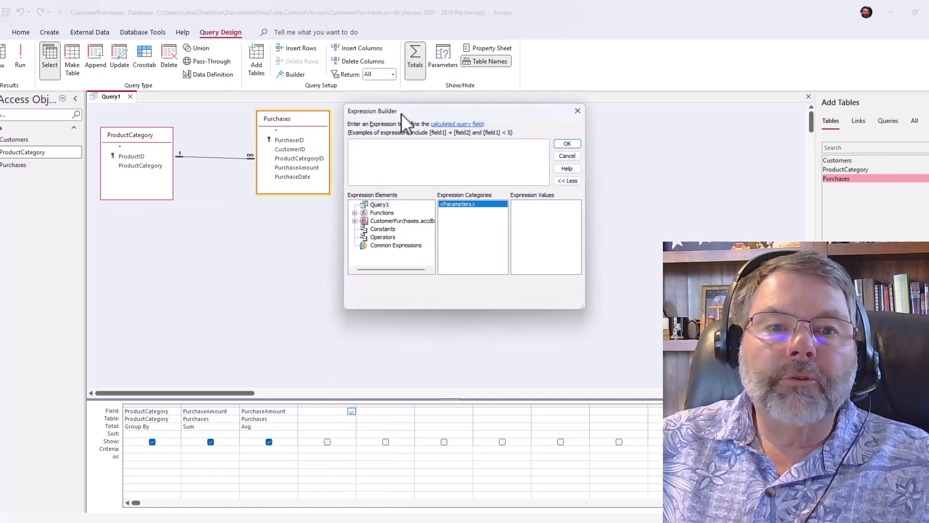
{"action": "left_click_drag", "start_coordinate": [402, 113], "coordinate": [404, 108]}
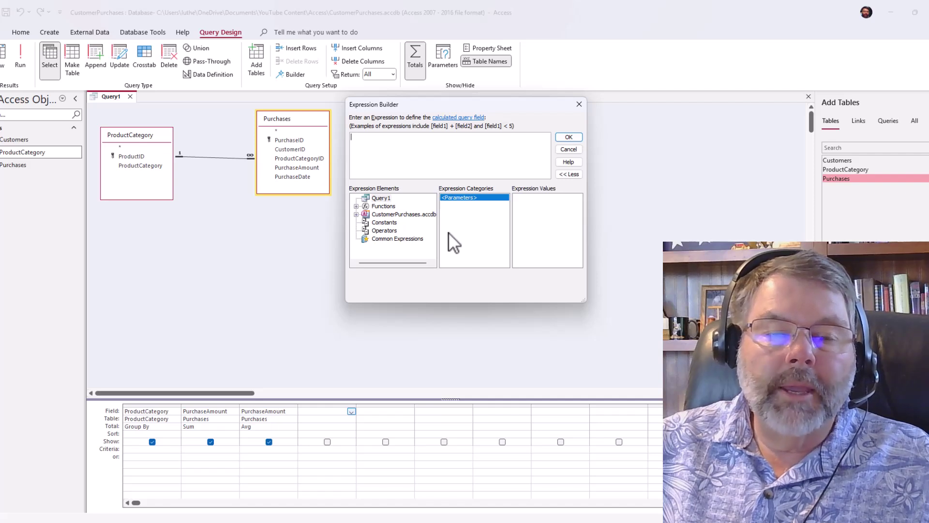
{"action": "left_click", "coordinate": [356, 207]}
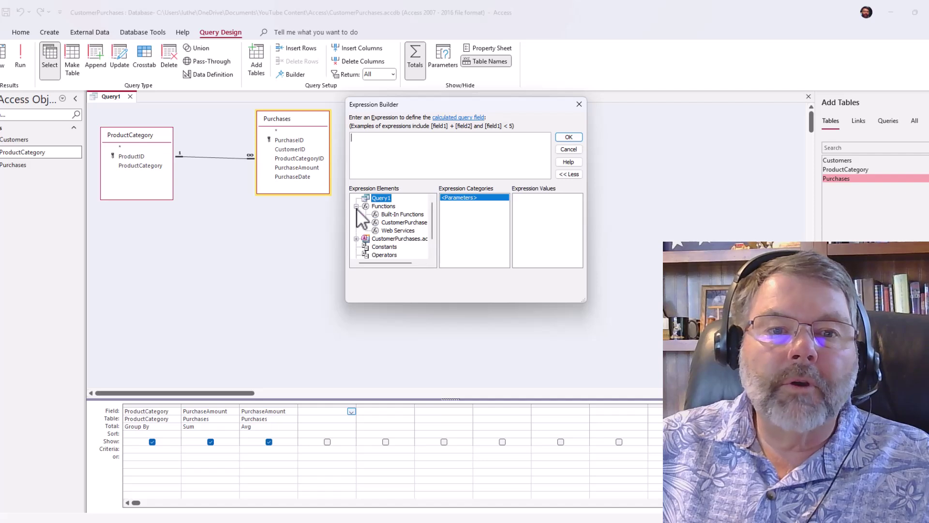
{"action": "left_click", "coordinate": [390, 214]}
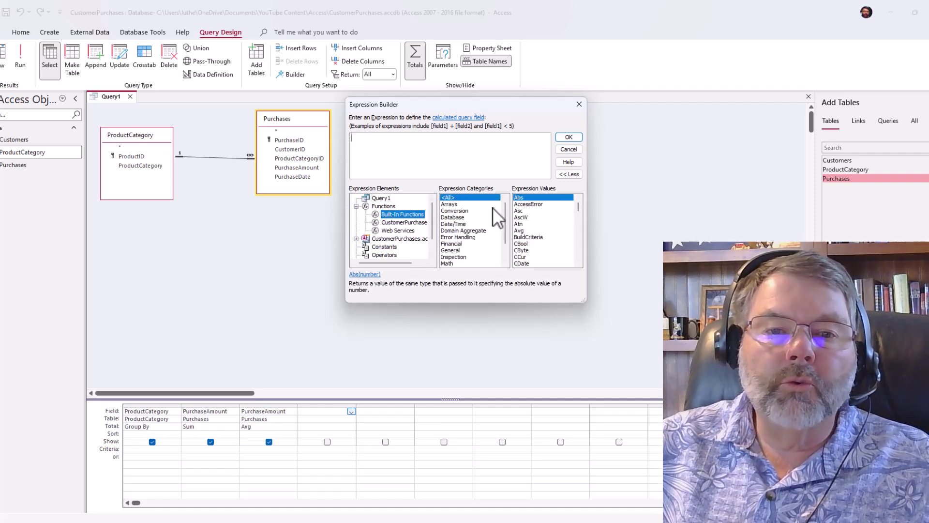
{"action": "scroll", "coordinate": [485, 212], "scroll_direction": "down", "scroll_amount": 1}
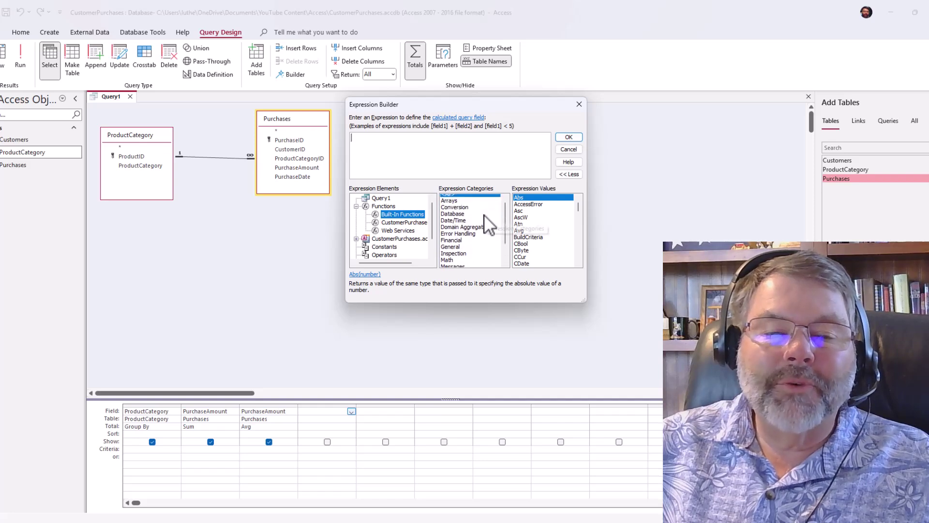
{"action": "scroll", "coordinate": [484, 216], "scroll_direction": "up", "scroll_amount": 1}
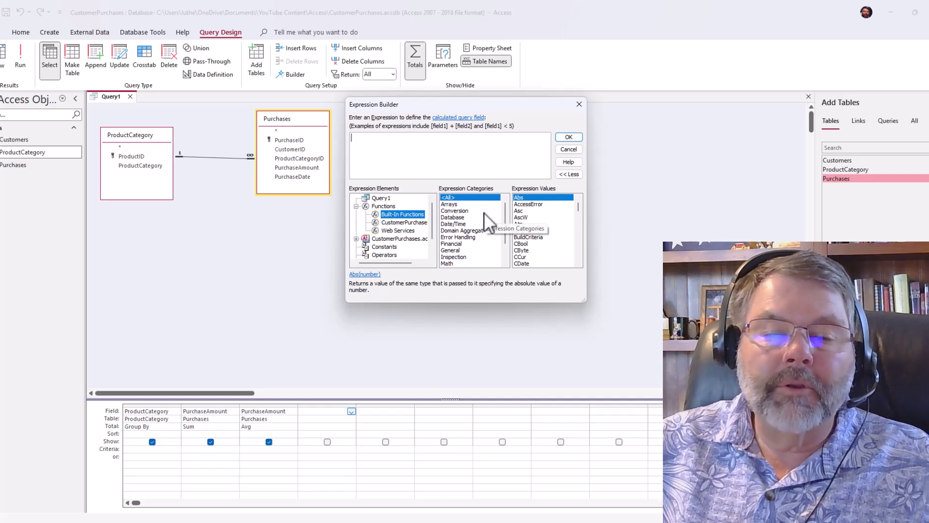
{"action": "left_click", "coordinate": [448, 225]}
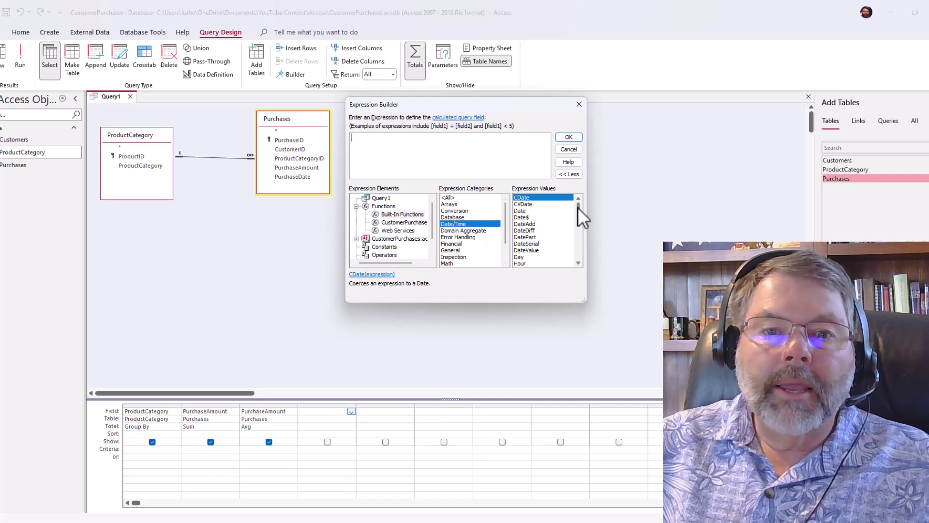
{"action": "left_click_drag", "start_coordinate": [578, 207], "coordinate": [549, 265]}
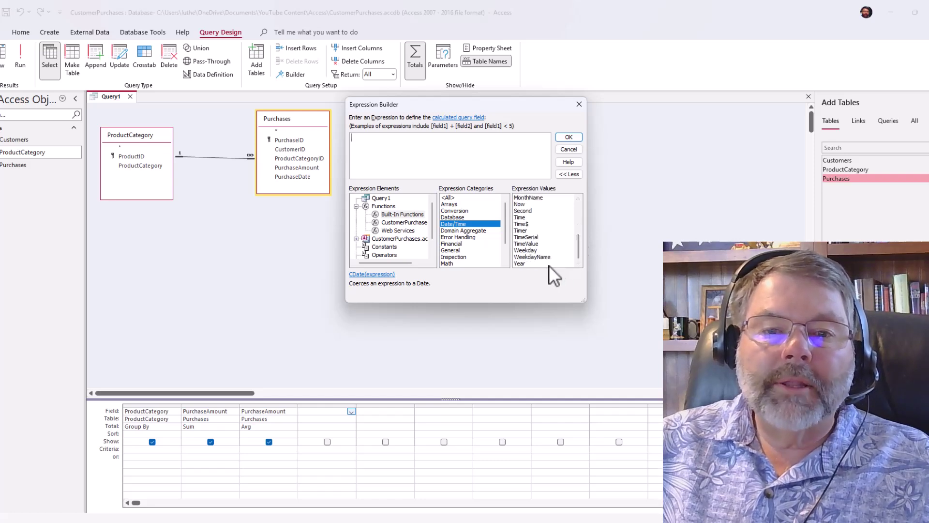
{"action": "double_click", "coordinate": [520, 262]}
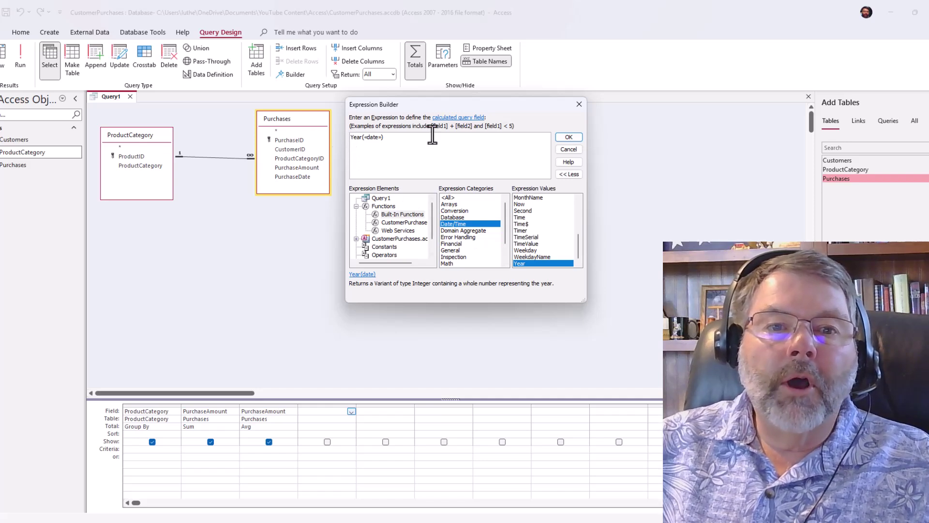
Step: Replace the Year function's date placeholder with the PurchaseDate field of the Purchases table and accept the expression
{"action": "left_click", "coordinate": [371, 138]}
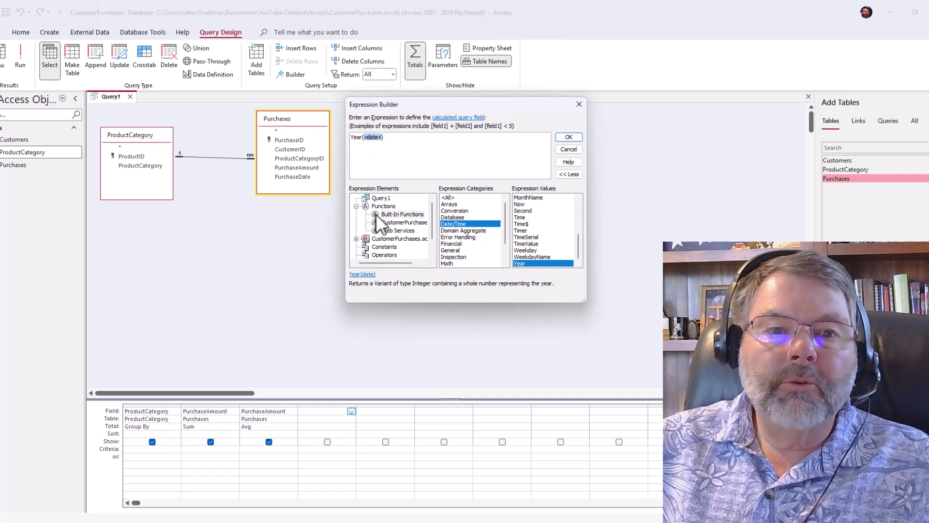
{"action": "scroll", "coordinate": [375, 214], "scroll_direction": "down", "scroll_amount": 1}
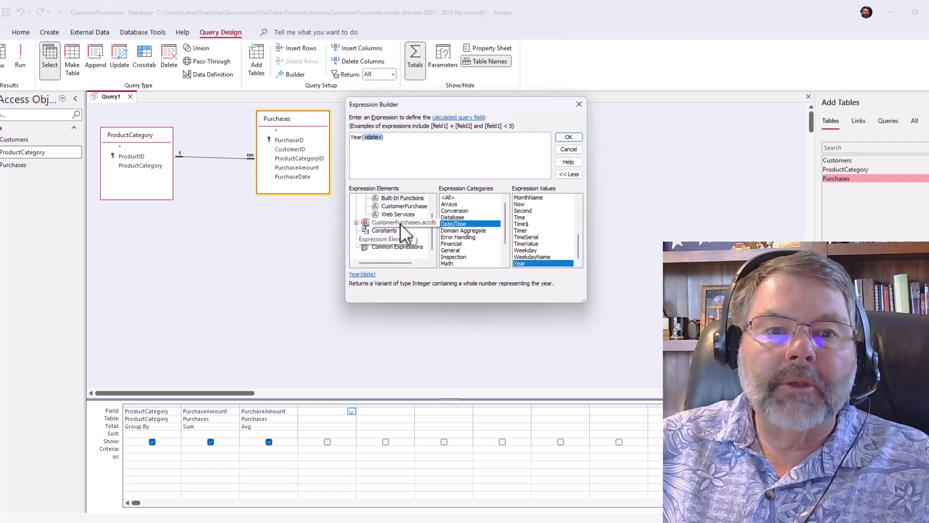
{"action": "left_click", "coordinate": [356, 223]}
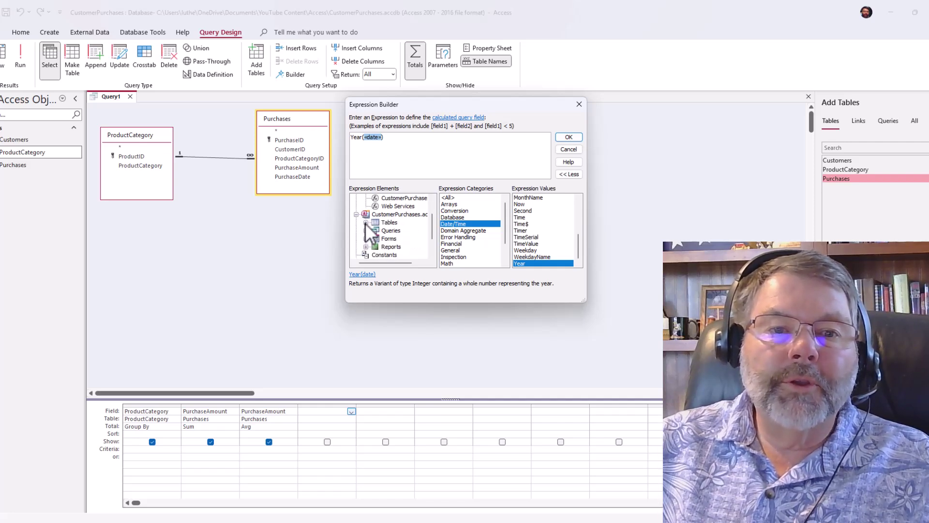
{"action": "left_click", "coordinate": [365, 223]}
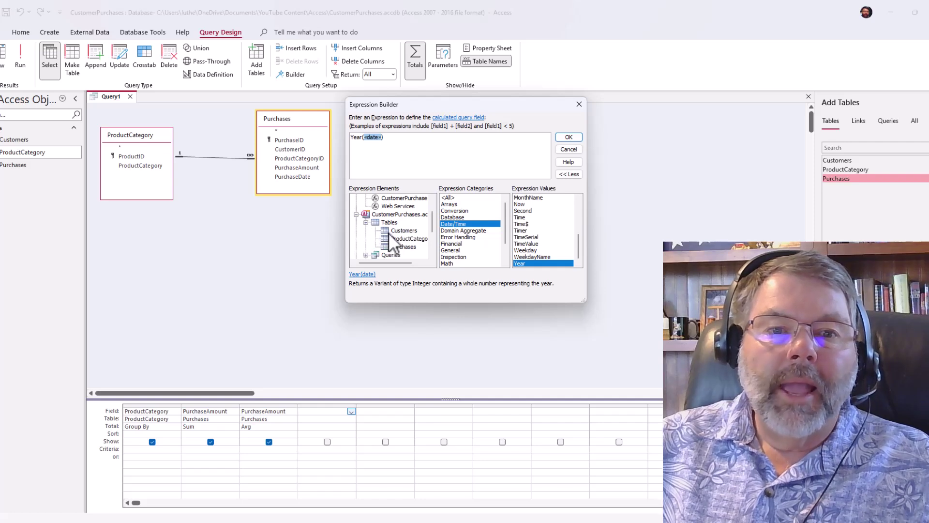
{"action": "left_click", "coordinate": [396, 246]}
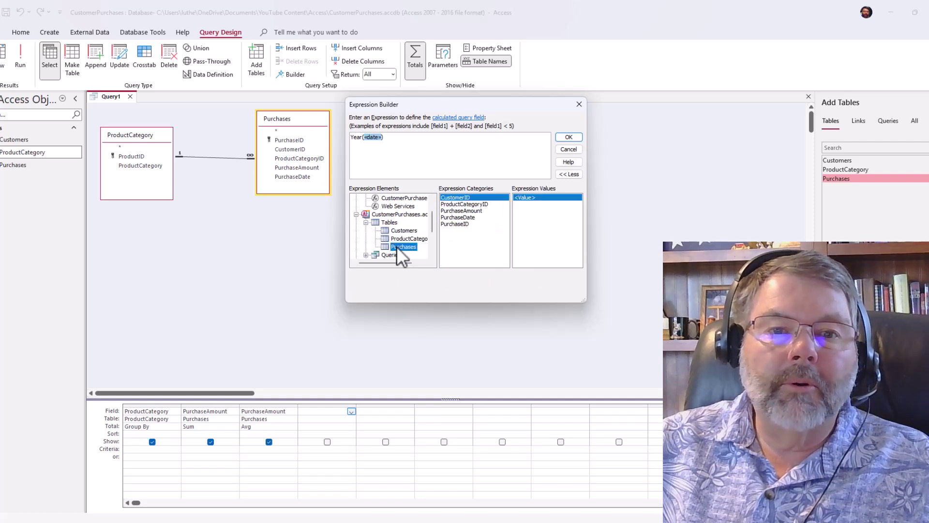
{"action": "left_click", "coordinate": [452, 216]}
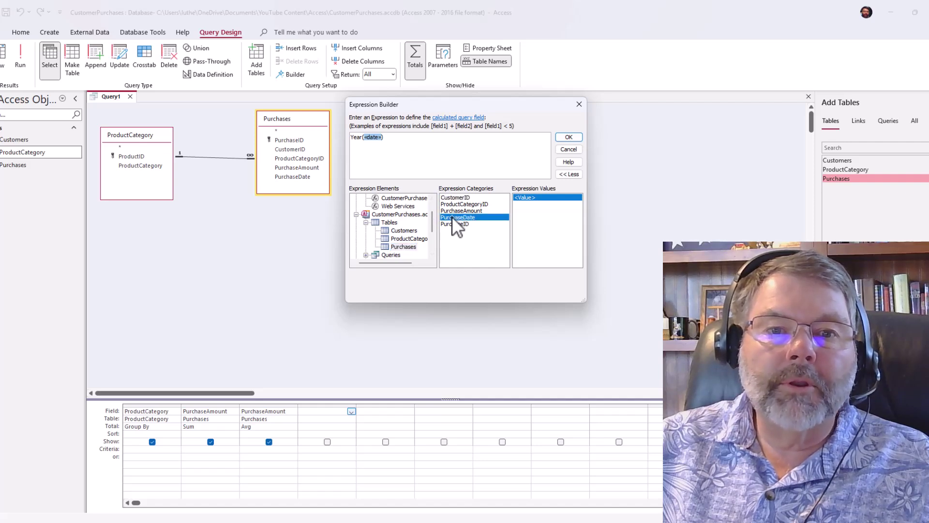
{"action": "double_click", "coordinate": [452, 217]}
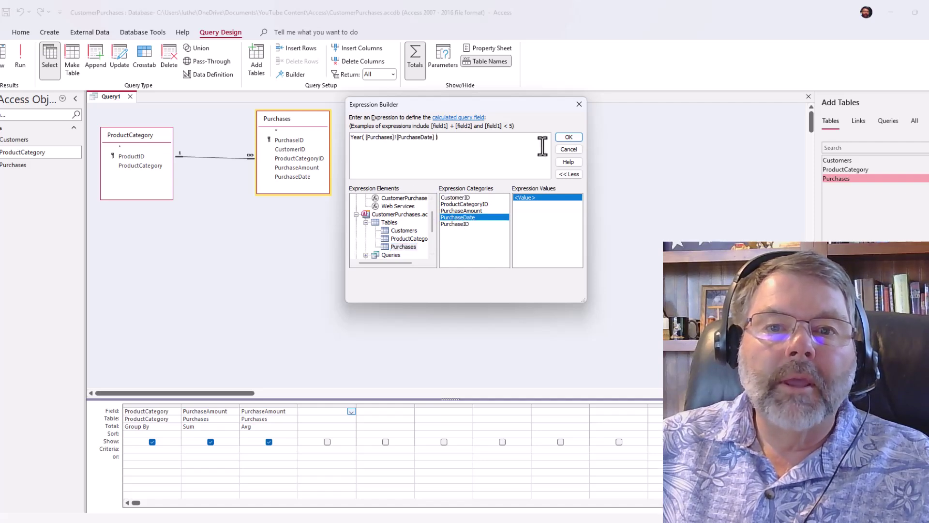
{"action": "left_click", "coordinate": [567, 138]}
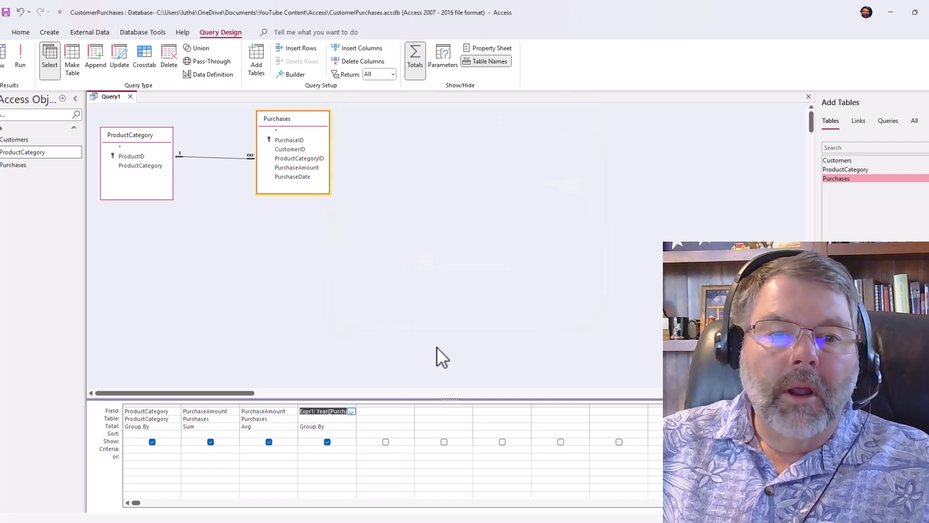
Step: Rename the calculated column from Expr1 to Year in the zoomed view of its expression
{"action": "right_click", "coordinate": [311, 416]}
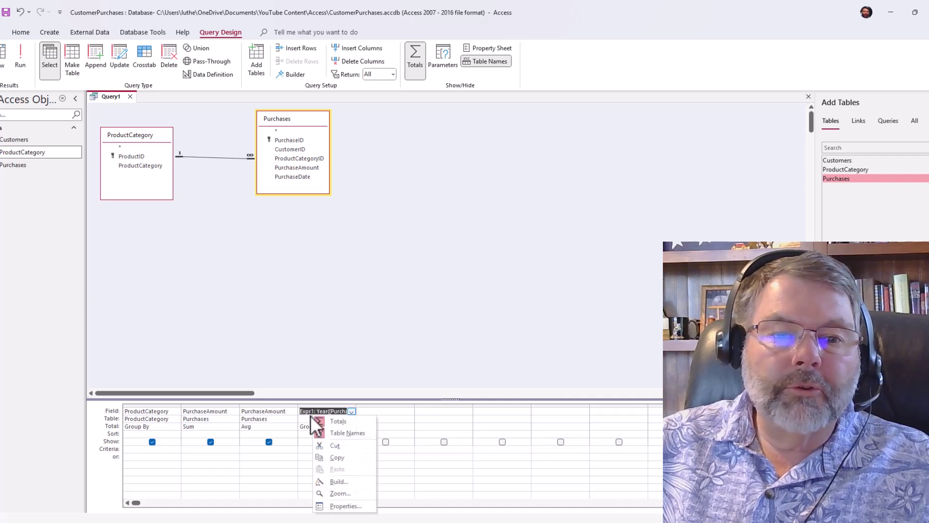
{"action": "left_click", "coordinate": [330, 491]}
{"action": "left_click", "coordinate": [518, 217]}
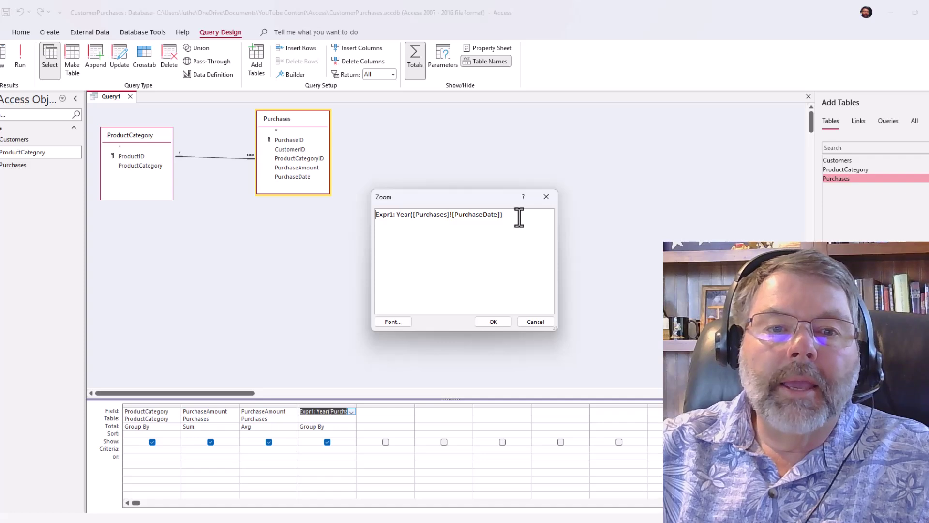
{"action": "key", "text": "Delete"}
{"action": "key", "text": "Delete"}
{"action": "key", "text": "Delete"}
{"action": "key", "text": "Delete"}
{"action": "key", "text": "Delete"}
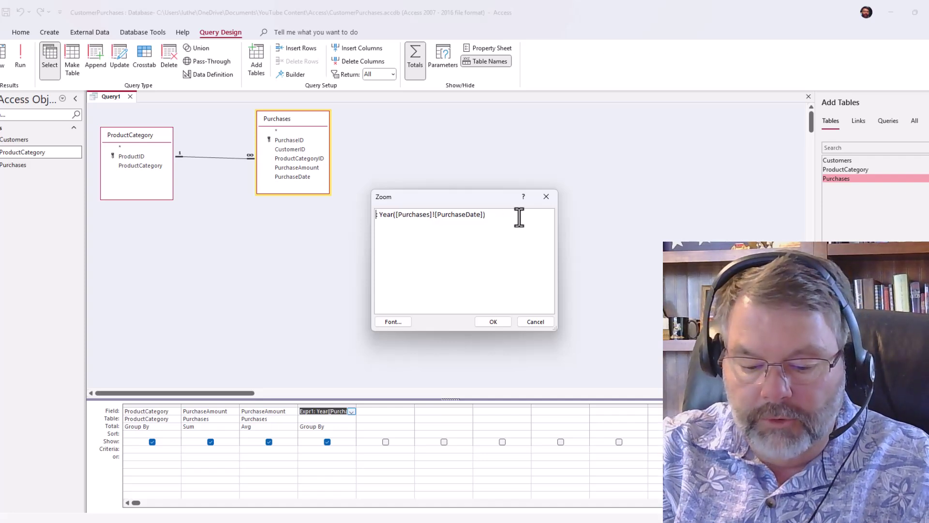
{"action": "type", "text": "Year"}
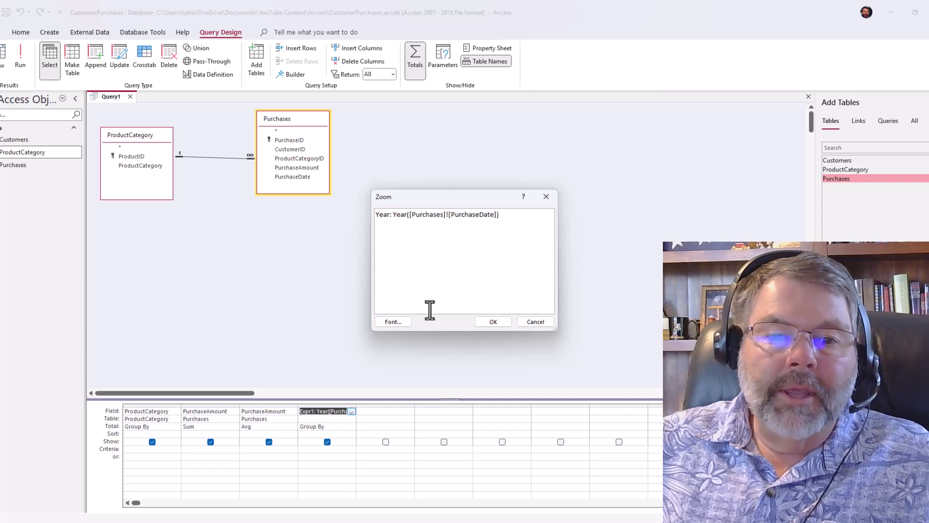
{"action": "left_click", "coordinate": [493, 321]}
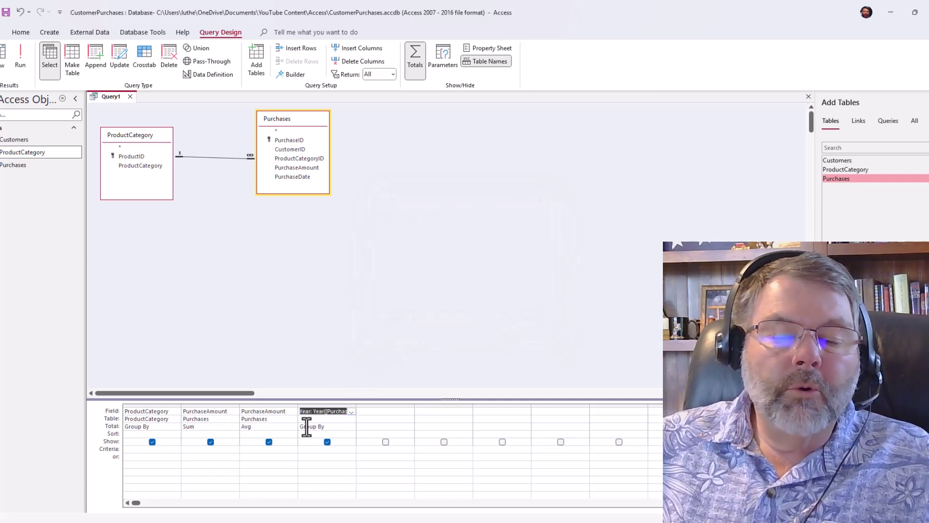
Step: Set the Year column's total to Where and enter 2024 as its criterion
{"action": "left_click", "coordinate": [339, 427]}
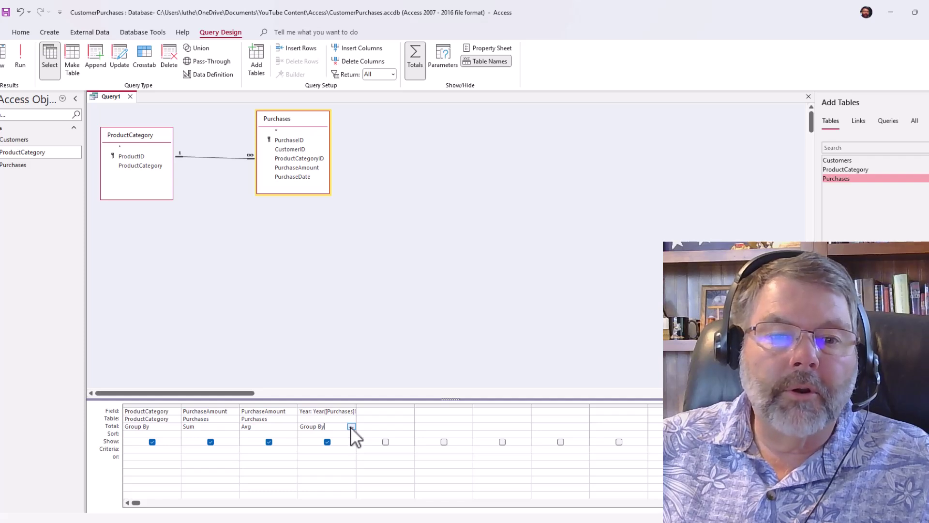
{"action": "left_click", "coordinate": [352, 427]}
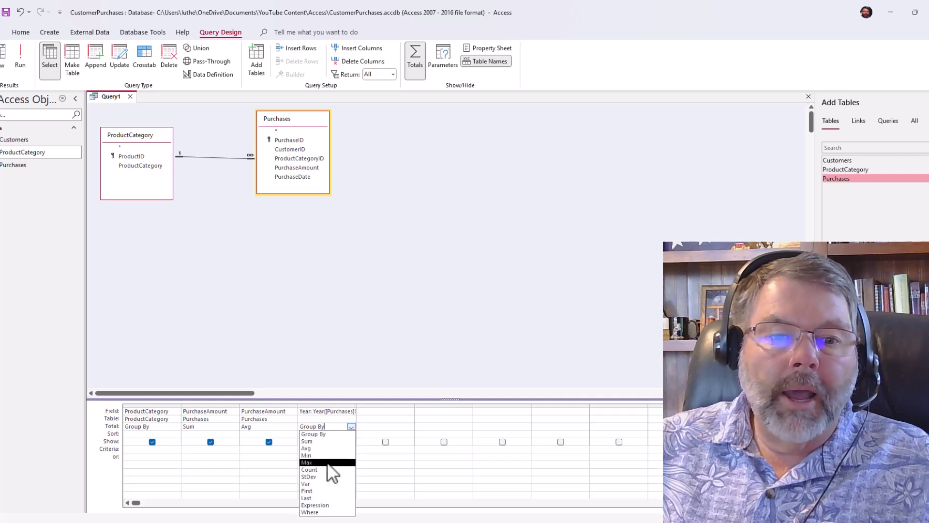
{"action": "left_click", "coordinate": [318, 512]}
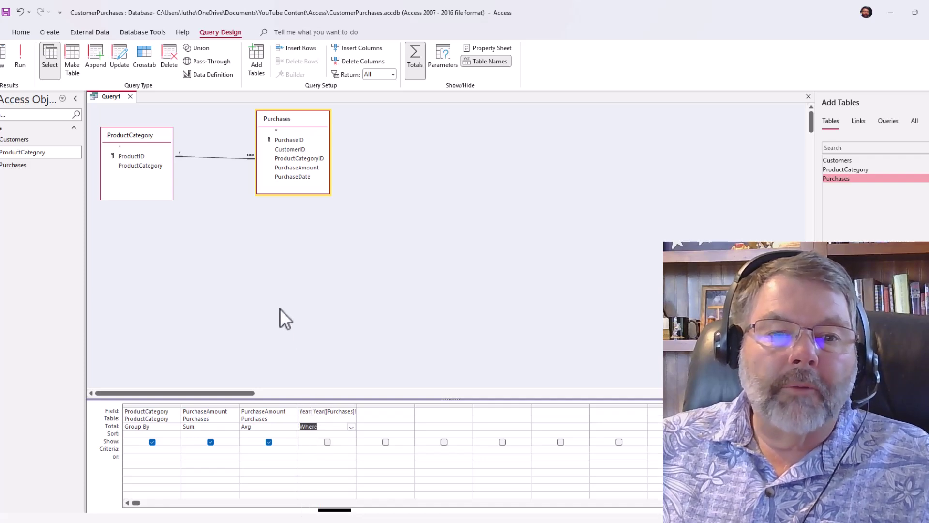
{"action": "left_click", "coordinate": [5, 63]}
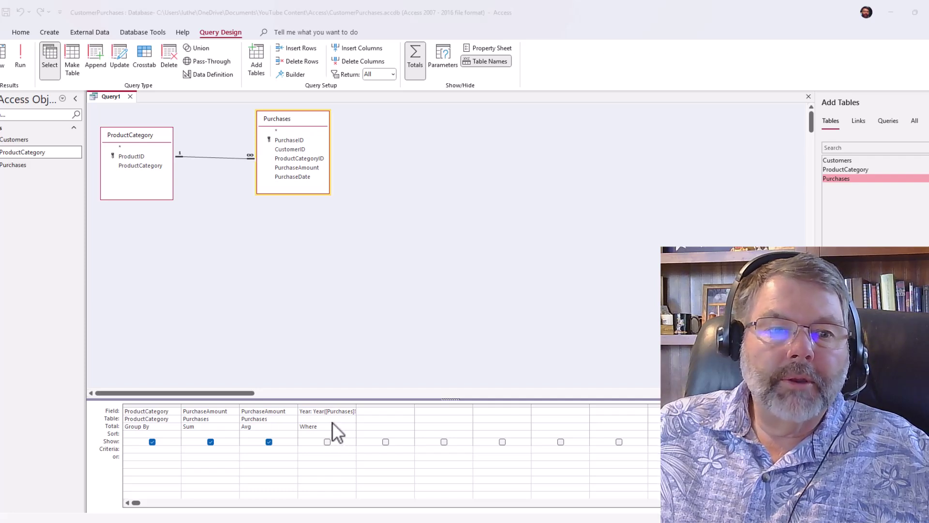
{"action": "left_click", "coordinate": [303, 449]}
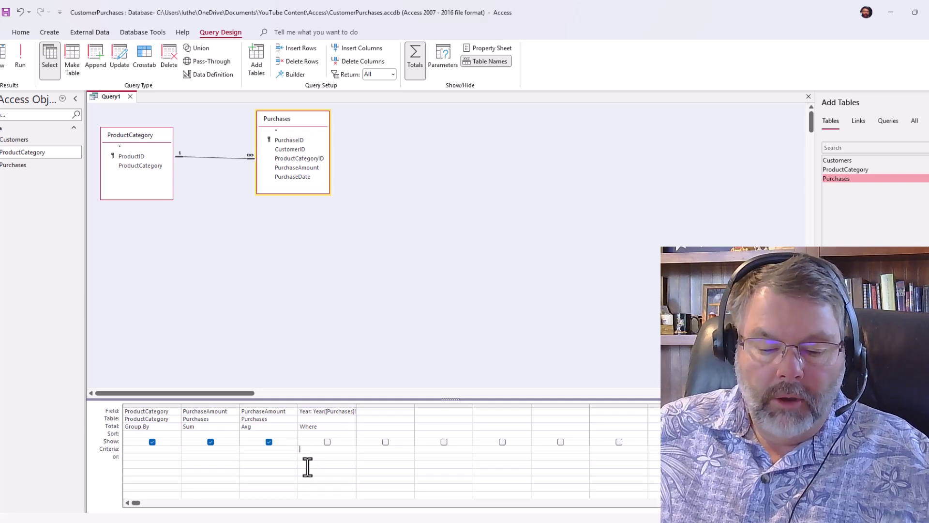
{"action": "type", "text": "2"}
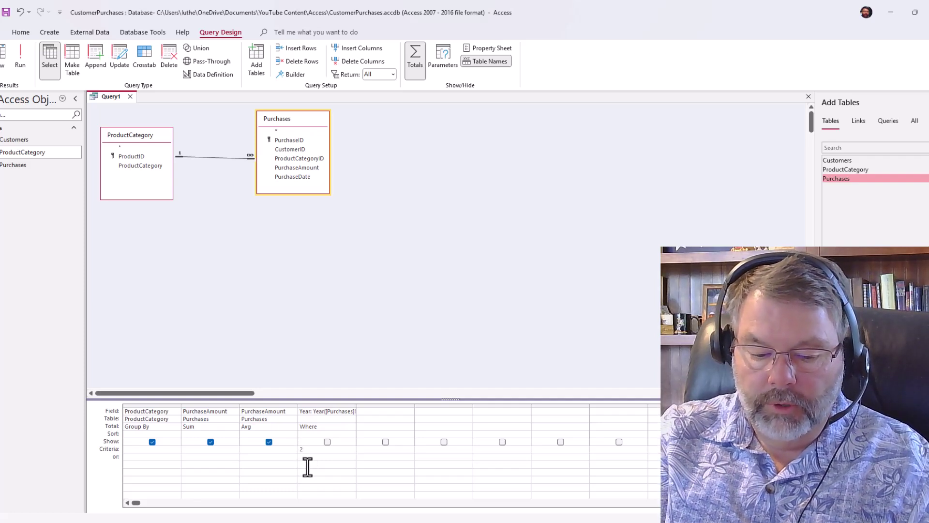
{"action": "type", "text": "024"}
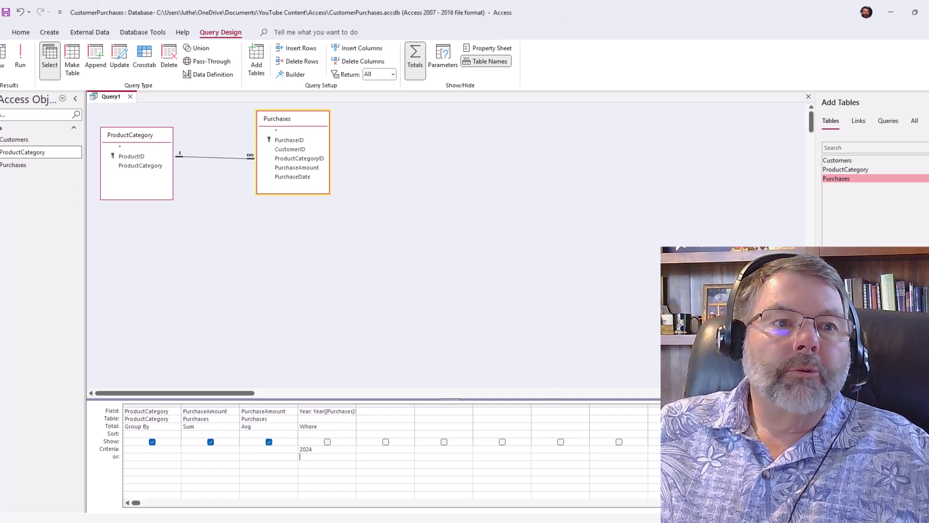
Step: View the query's category totals as a datasheet and return to the query design
{"action": "left_click", "coordinate": [4, 59]}
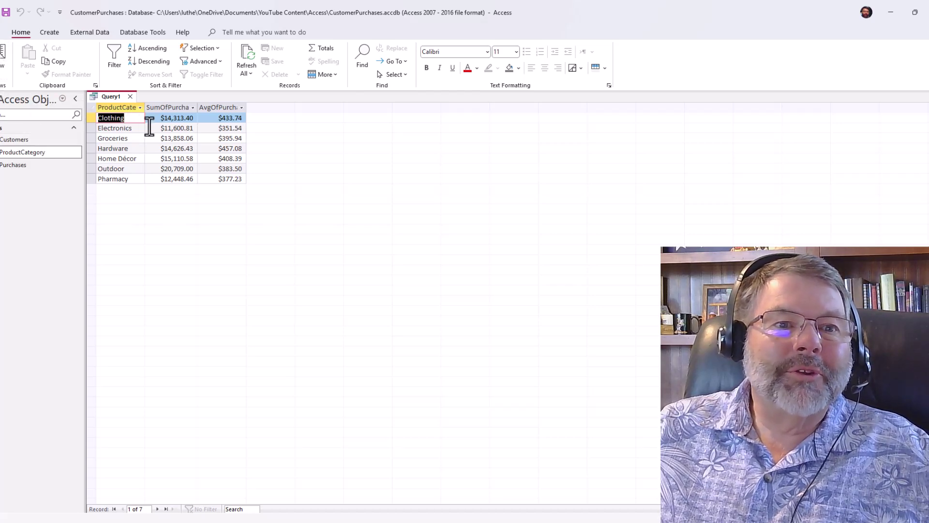
{"action": "left_click", "coordinate": [3, 61]}
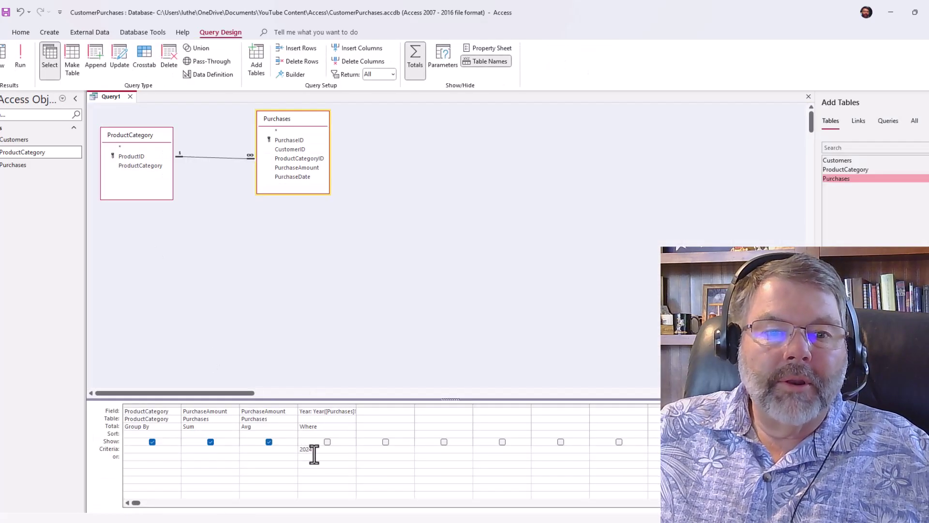
Step: Set the Year column's criterion to 2025, view the category totals as a datasheet and return to the query design
{"action": "left_click_drag", "start_coordinate": [312, 450], "coordinate": [296, 451]}
{"action": "type", "text": "2025"}
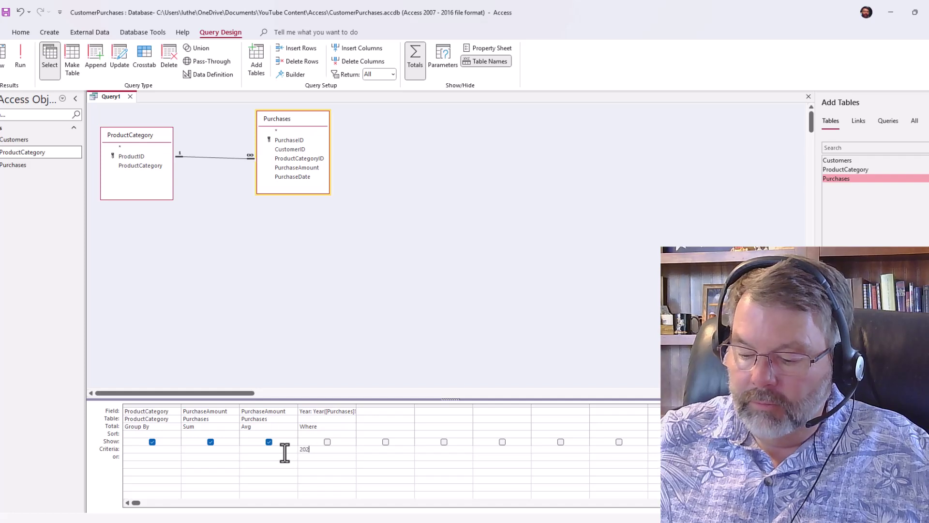
{"action": "left_click", "coordinate": [276, 465]}
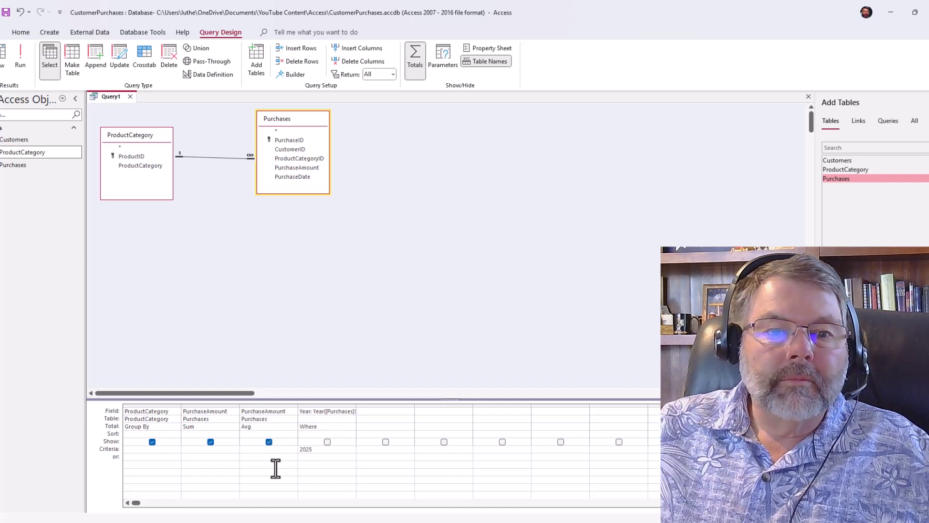
{"action": "left_click", "coordinate": [3, 56]}
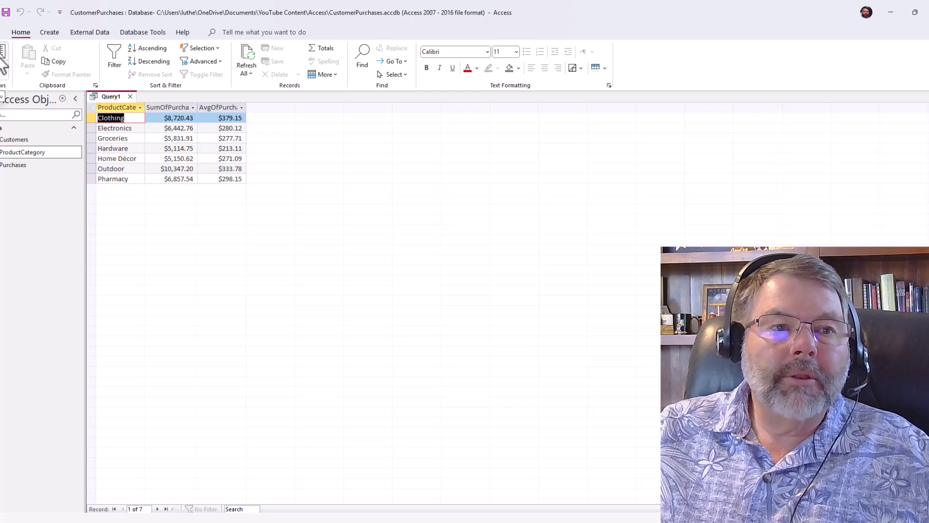
{"action": "left_click", "coordinate": [4, 60]}
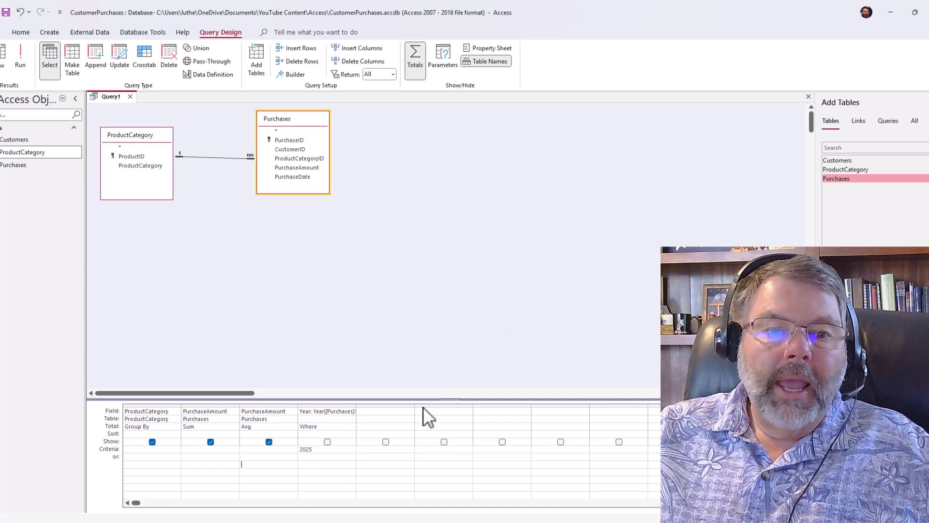
Step: Select the Year column's criterion value for editing
{"action": "double_click", "coordinate": [314, 450]}
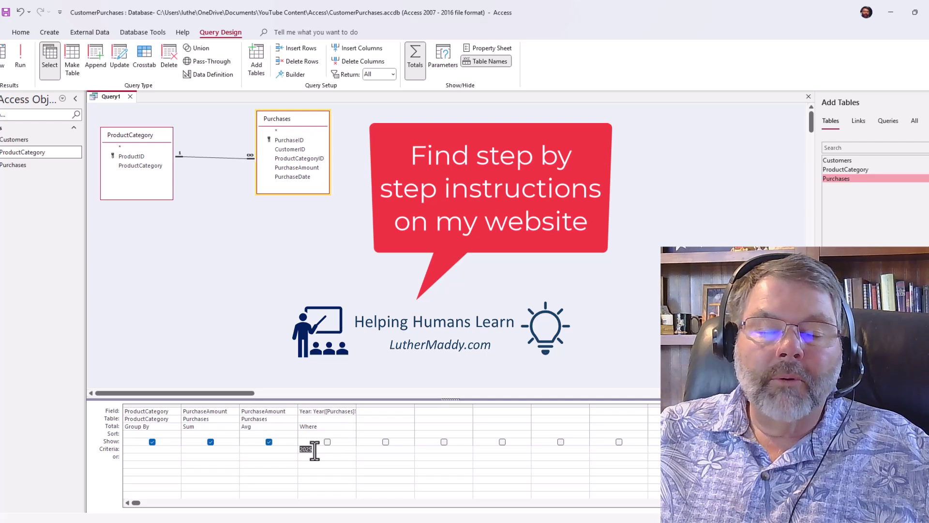